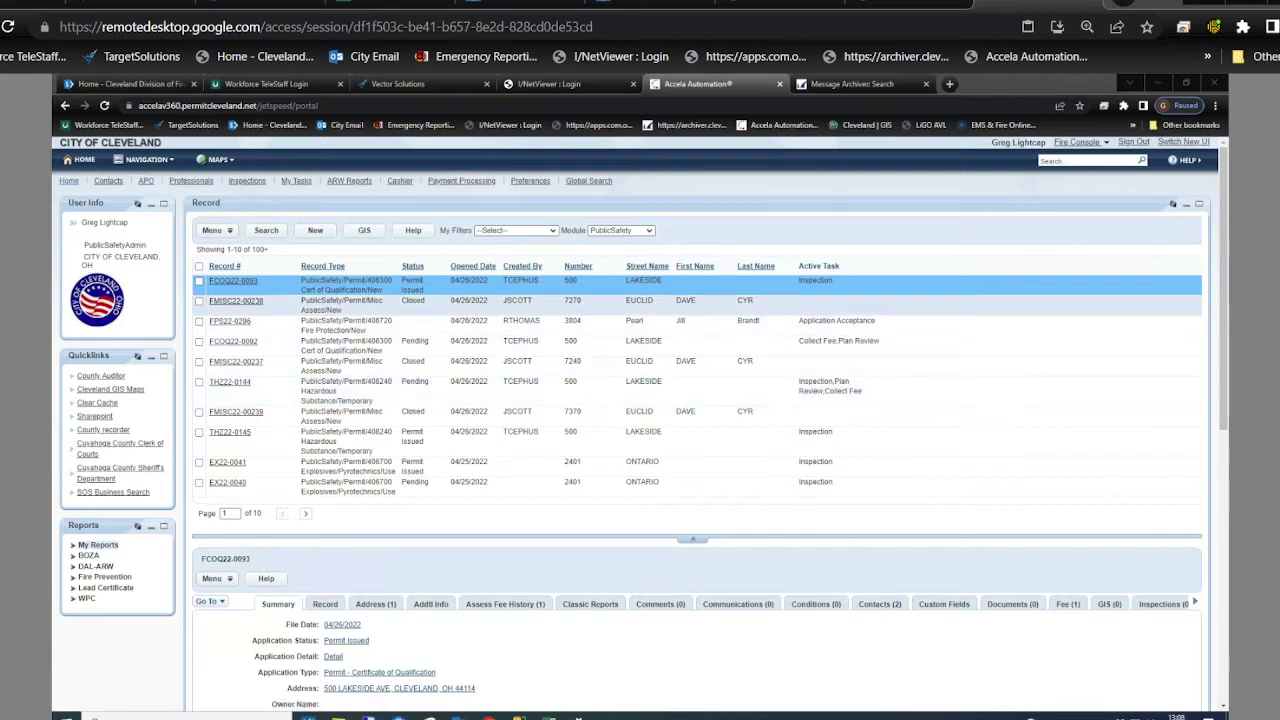
Open record FMISC22-00238, review its summary, and bring up its list of inspections
{"action": "left_click", "coordinate": [236, 300]}
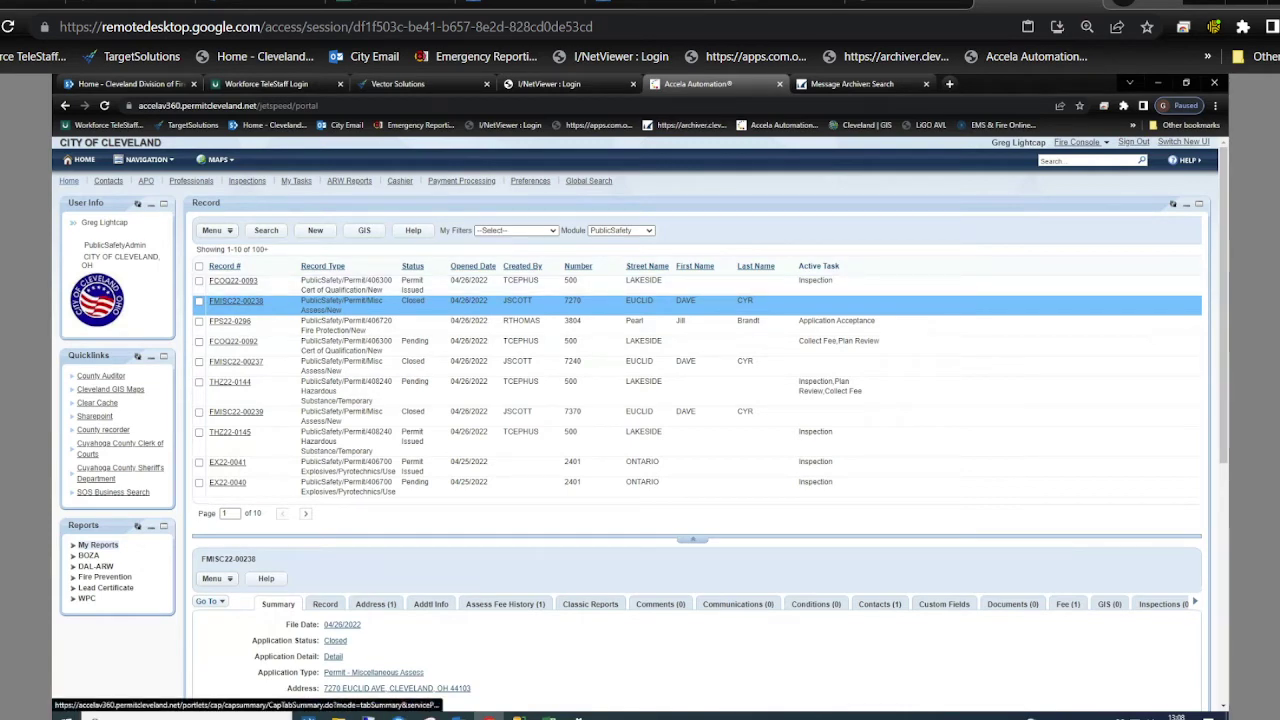
{"action": "scroll", "coordinate": [700, 365], "scroll_direction": "down", "scroll_amount": 2}
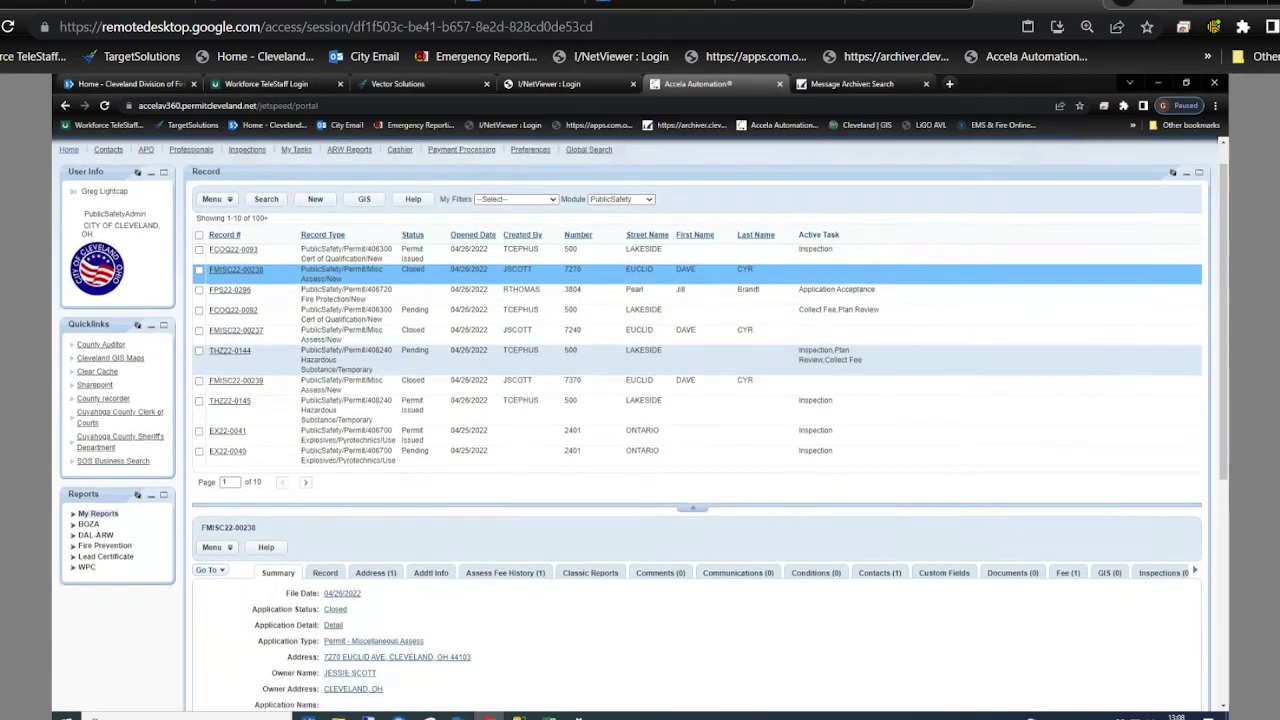
{"action": "scroll", "coordinate": [700, 365], "scroll_direction": "down", "scroll_amount": 5}
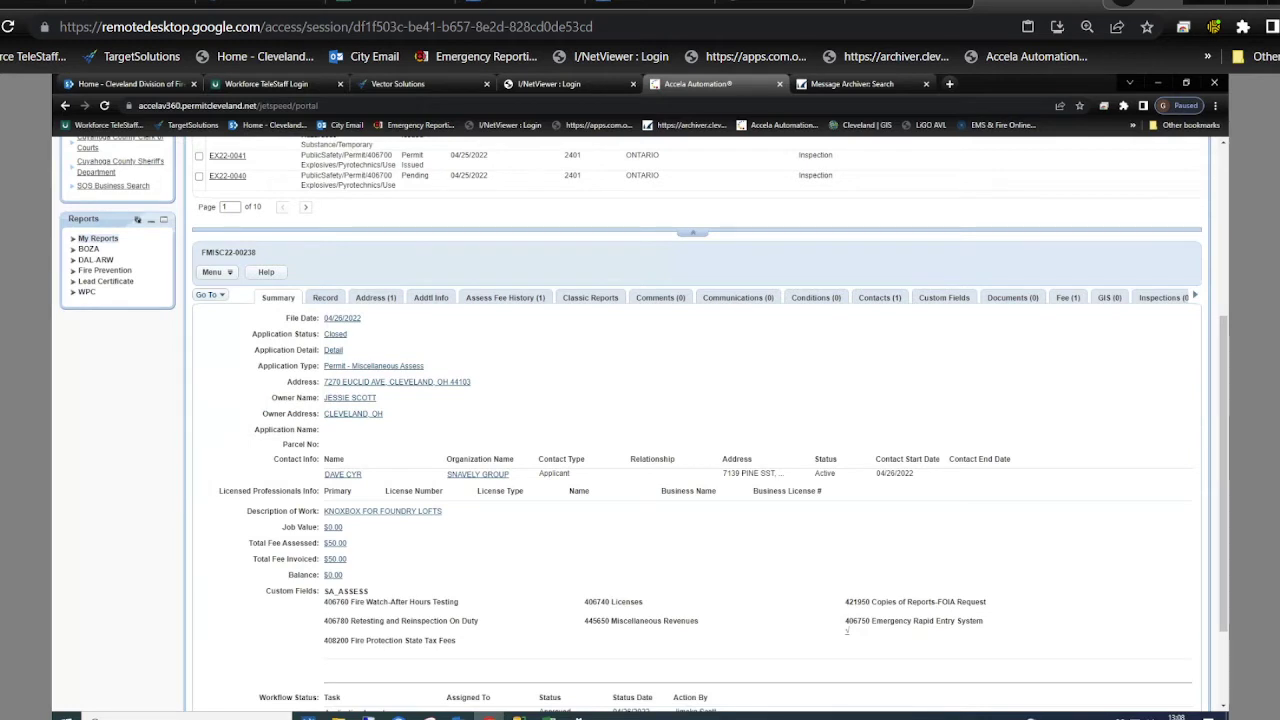
{"action": "left_click", "coordinate": [210, 295]}
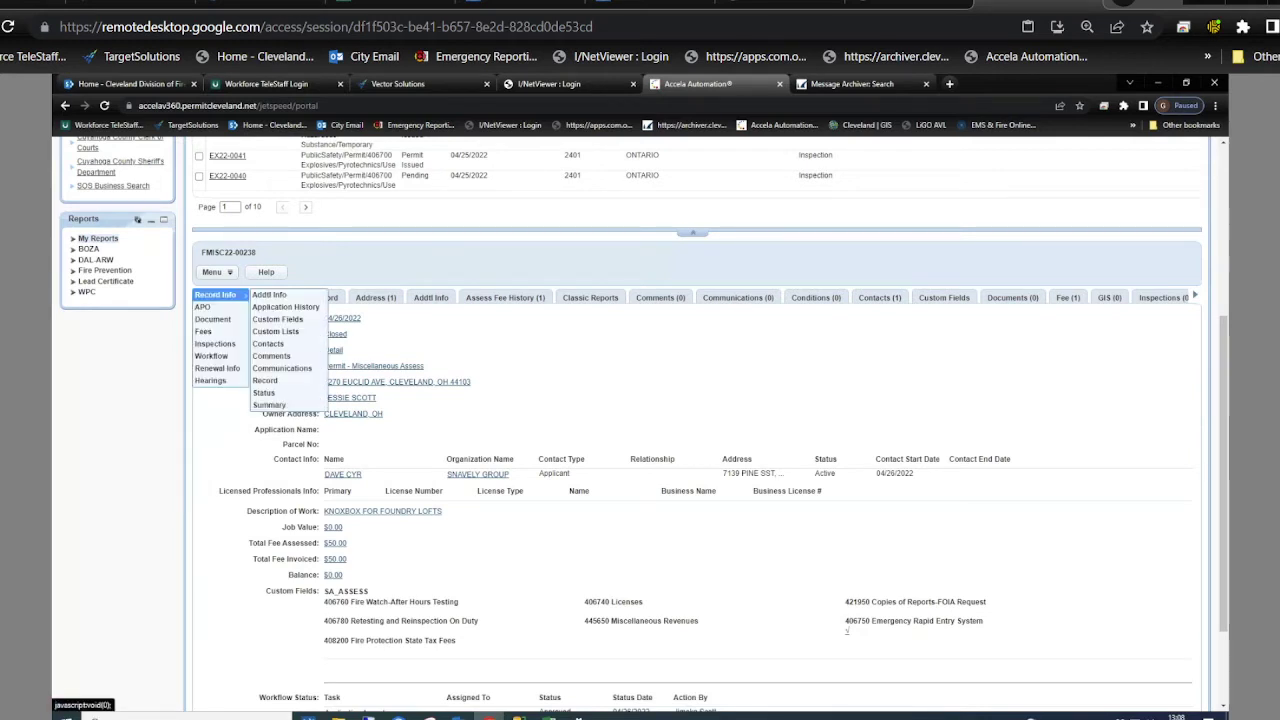
{"action": "mouse_move", "coordinate": [215, 343]}
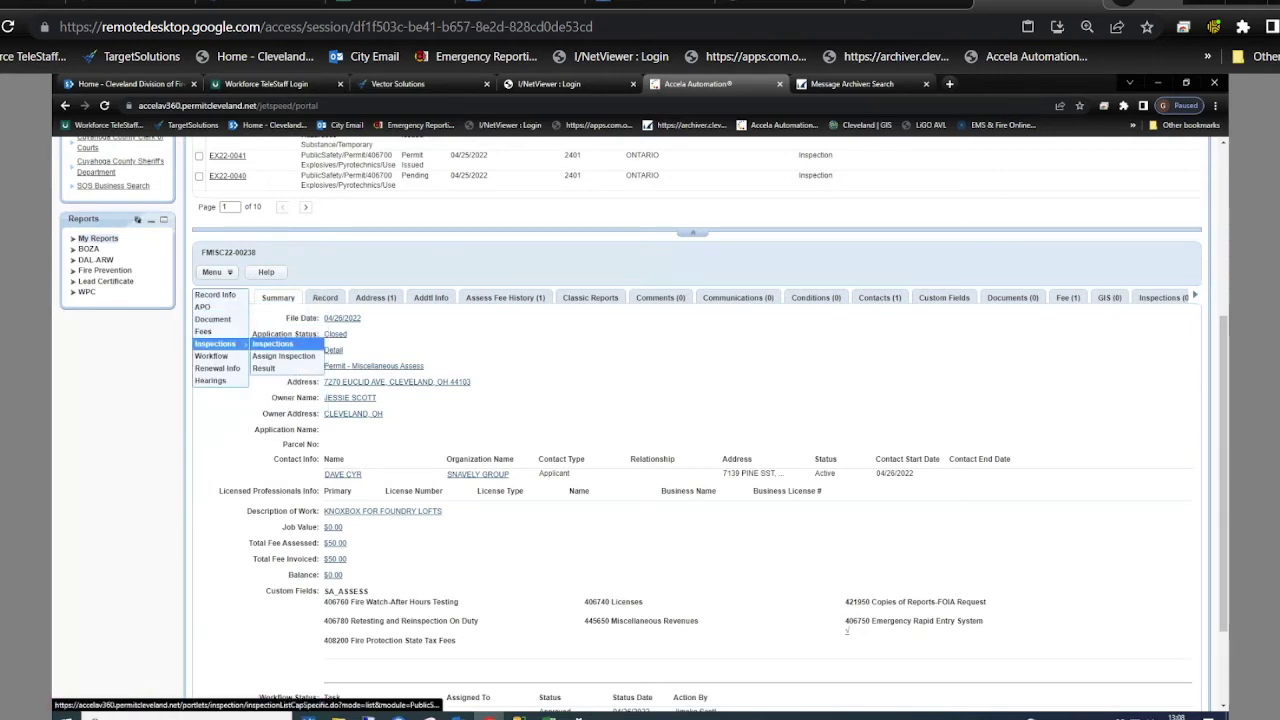
{"action": "left_click", "coordinate": [272, 344]}
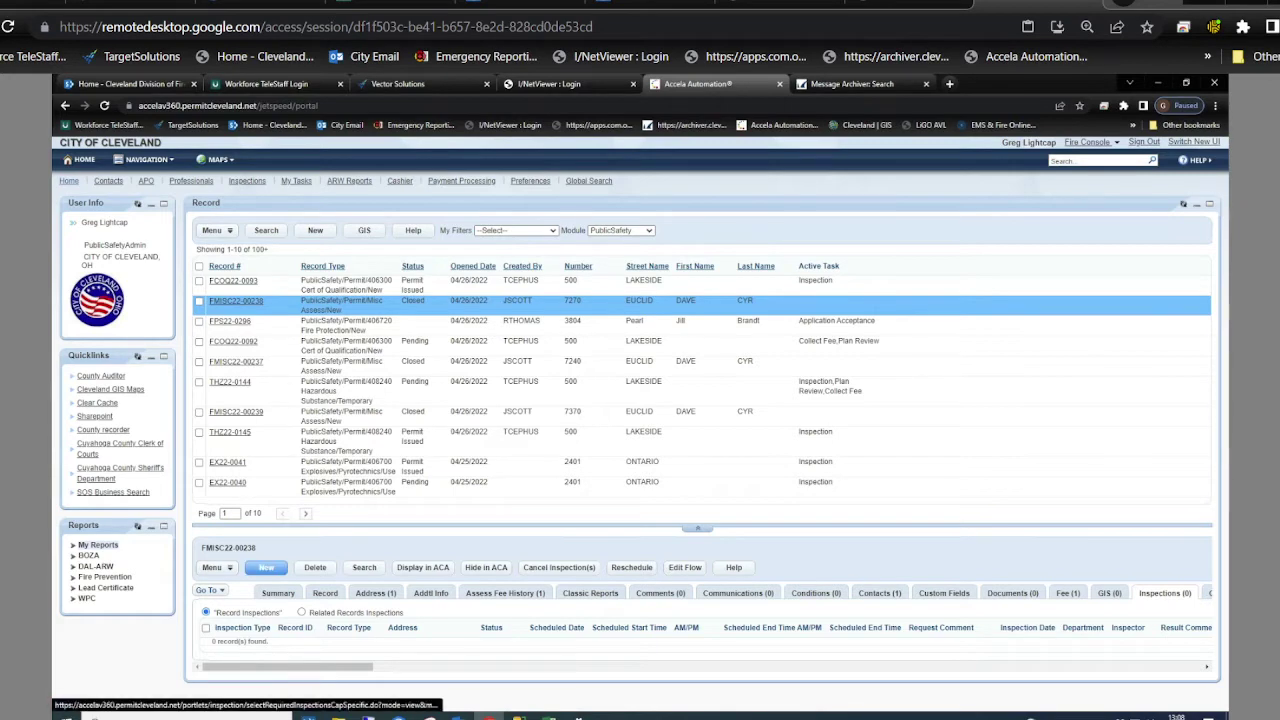
Create a new inspection of type Type A Childcare on the record and continue to its scheduling form
{"action": "left_click", "coordinate": [266, 567]}
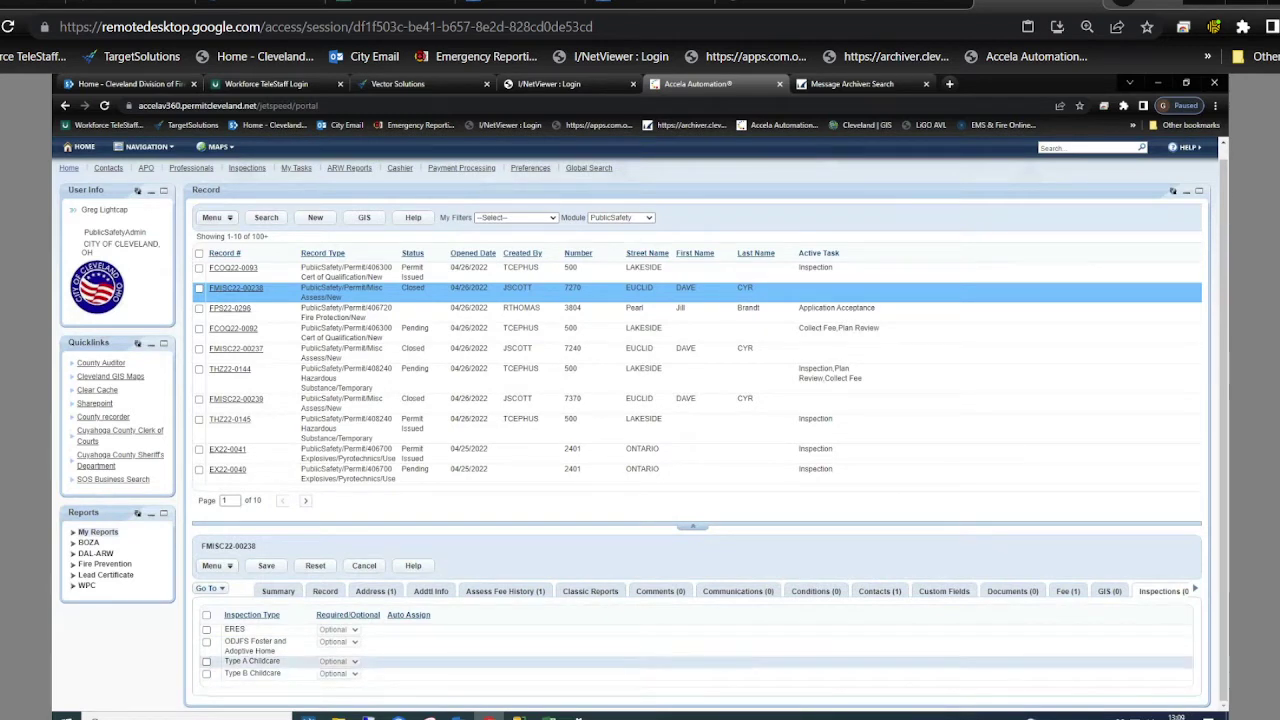
{"action": "left_click", "coordinate": [206, 661]}
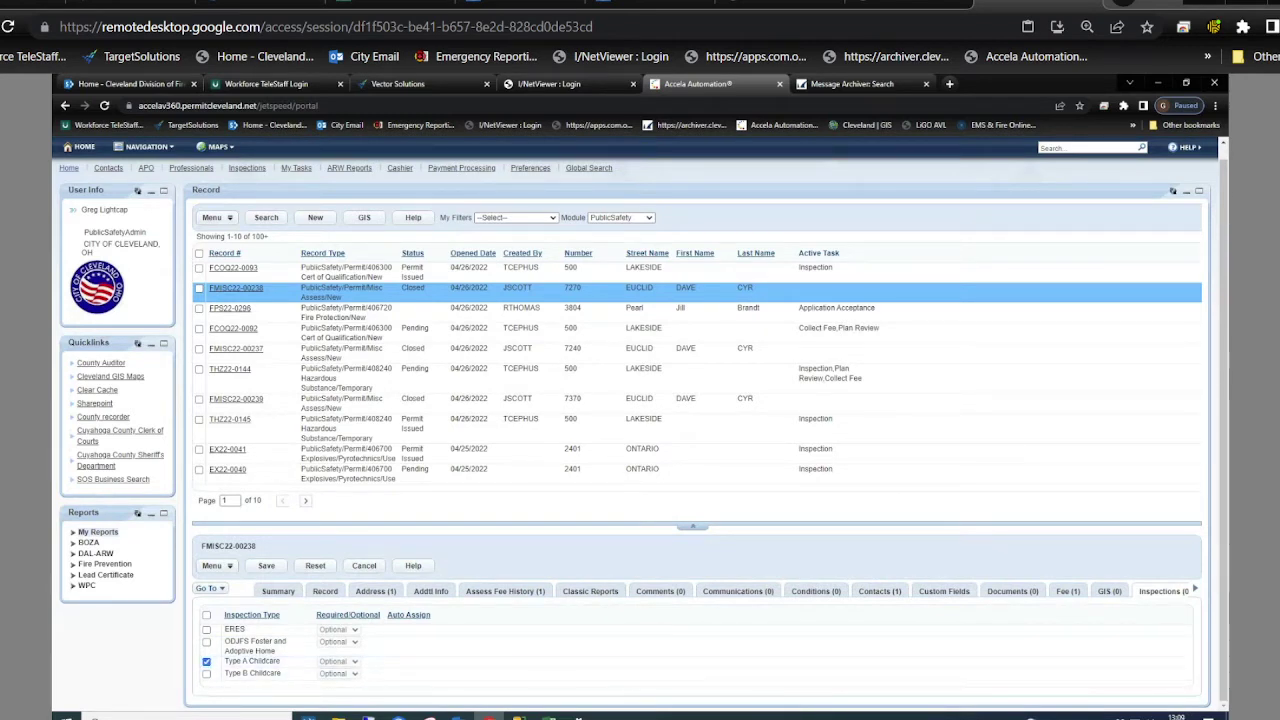
{"action": "left_click", "coordinate": [266, 565]}
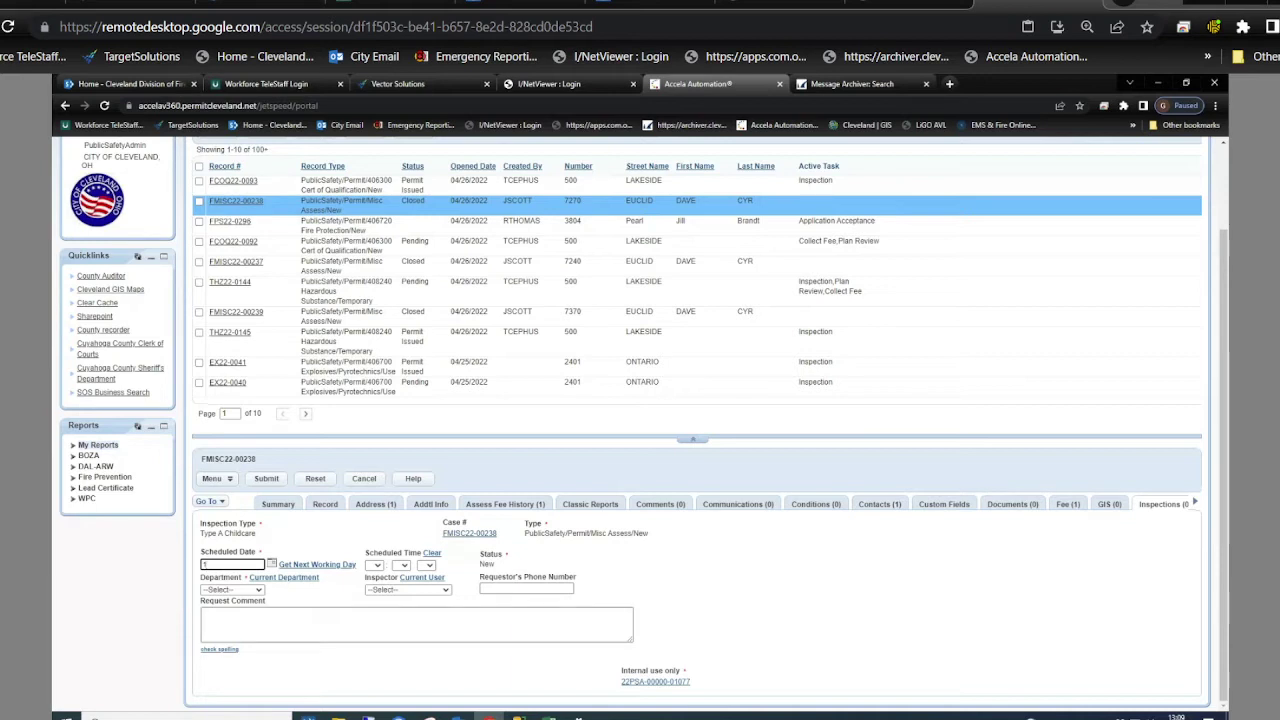
Set the inspection's scheduled date to 04/26/2022 and its department to Safety Inspectors
{"action": "type", "text": "04/26/2022"}
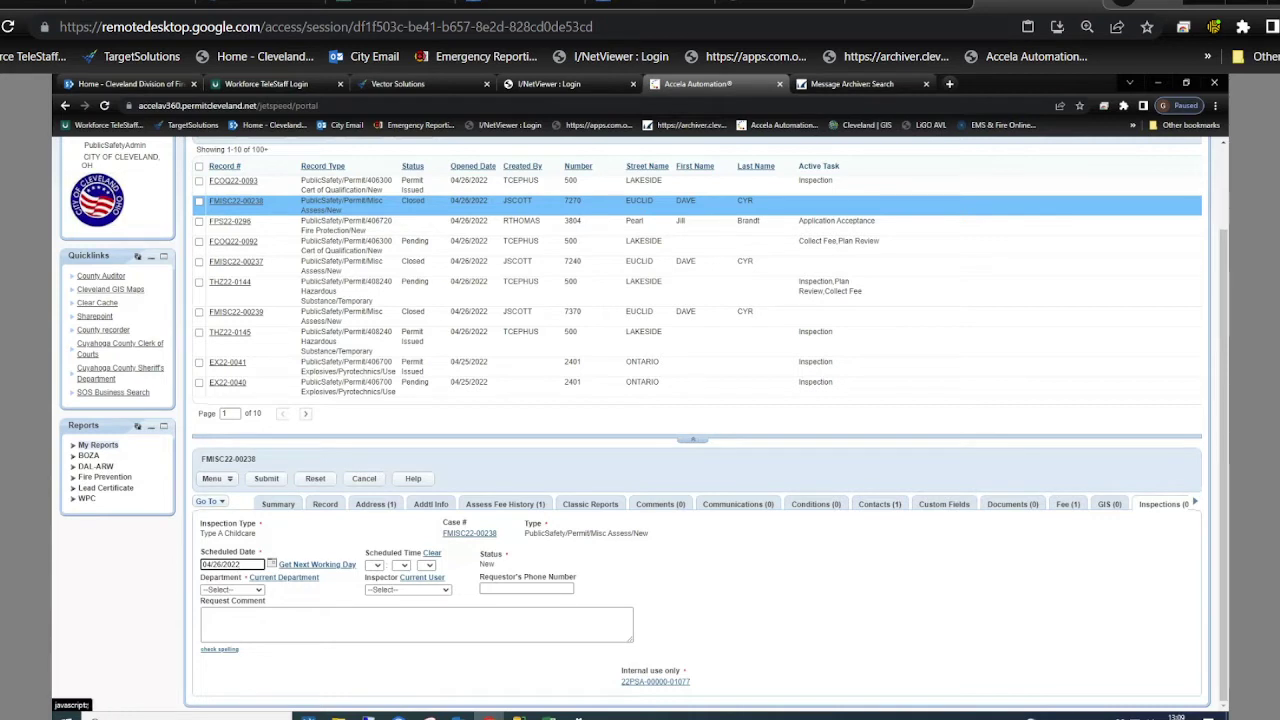
{"action": "left_click", "coordinate": [271, 564]}
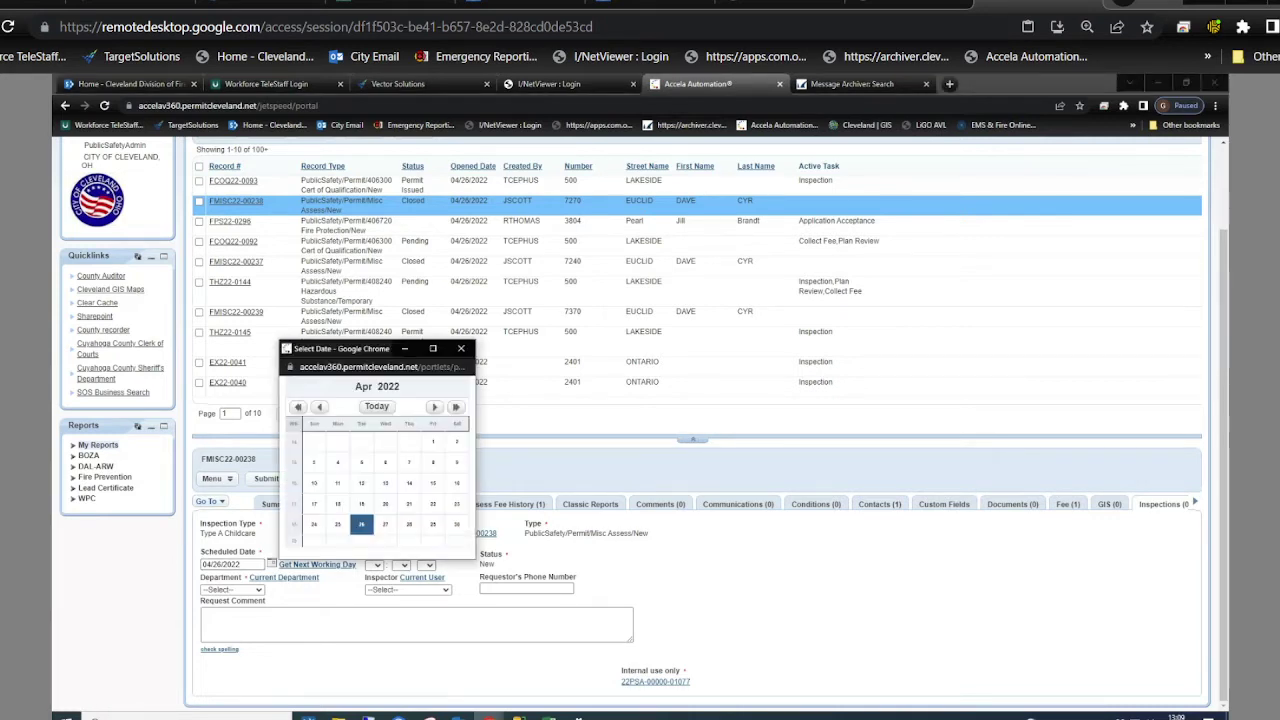
{"action": "left_click", "coordinate": [361, 524]}
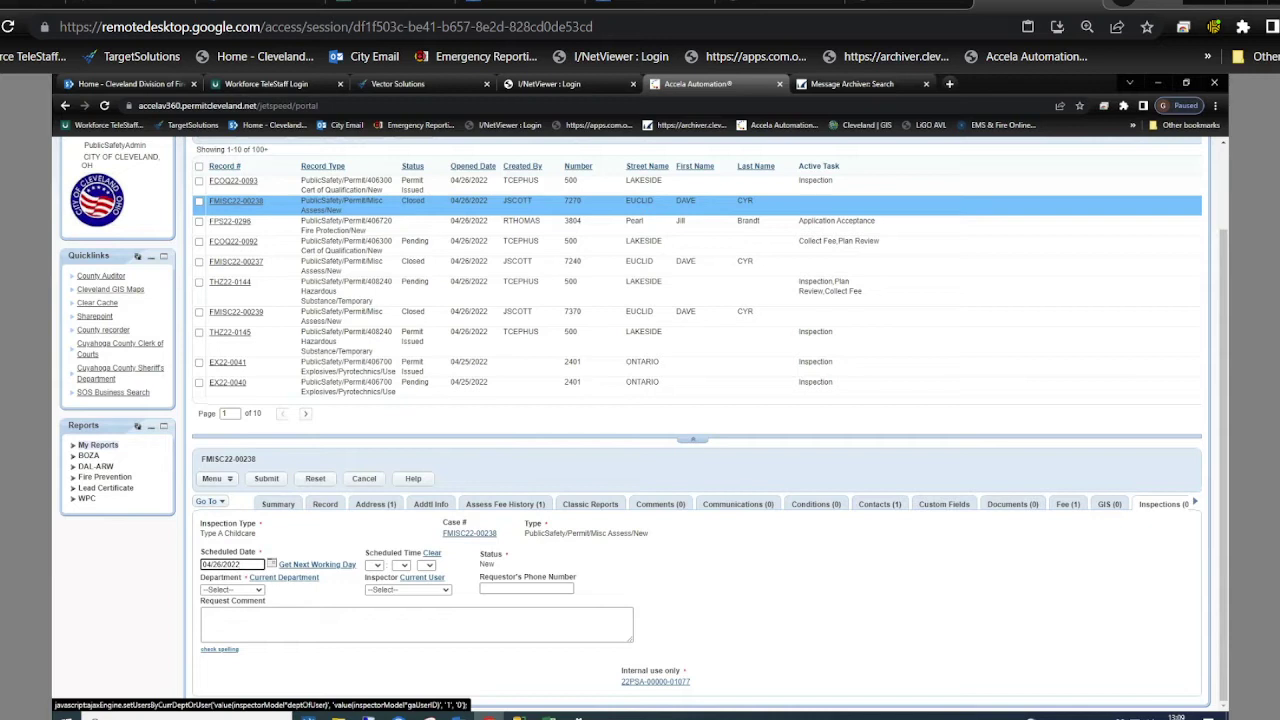
{"action": "left_click", "coordinate": [284, 577]}
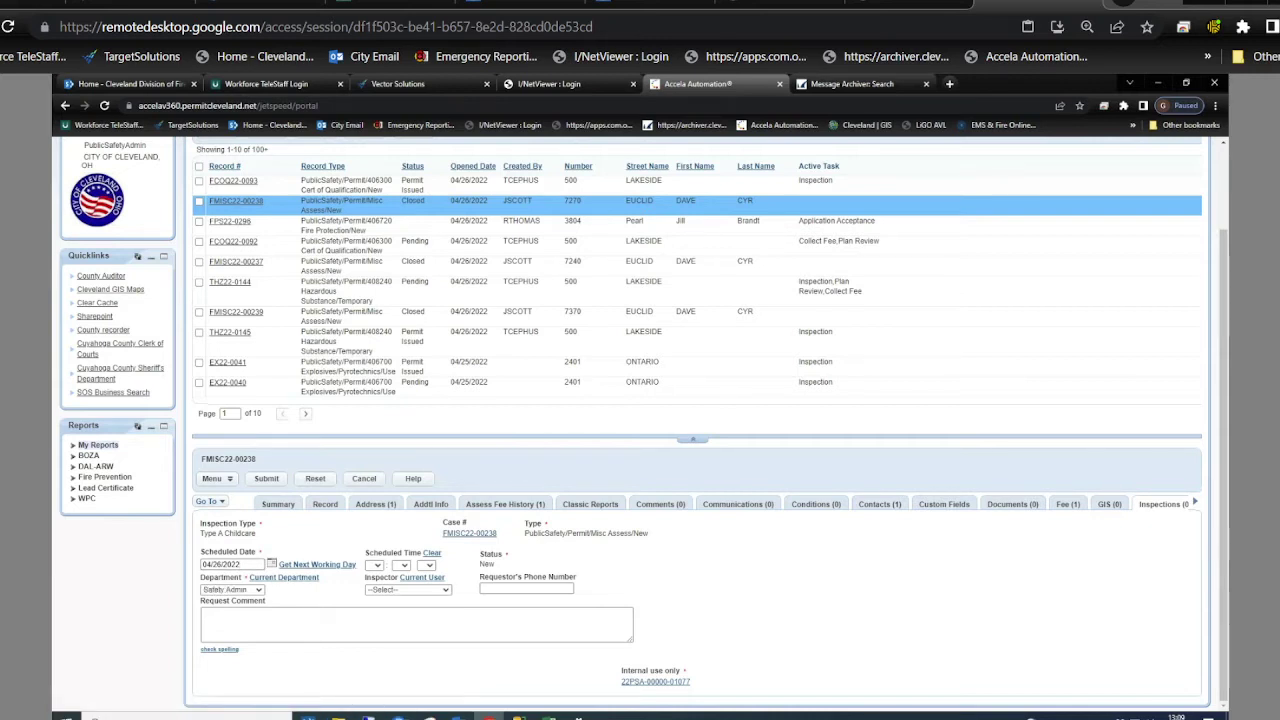
{"action": "left_click", "coordinate": [231, 589]}
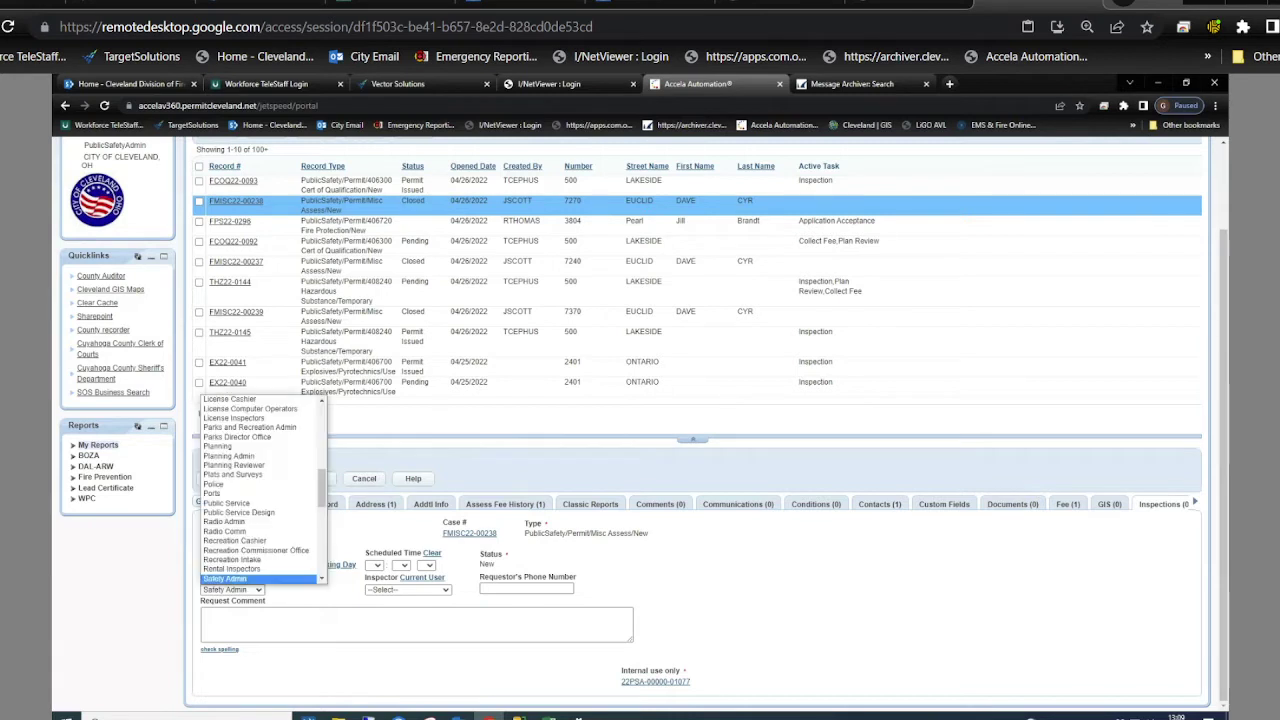
{"action": "scroll", "coordinate": [258, 484], "scroll_direction": "down", "scroll_amount": 4}
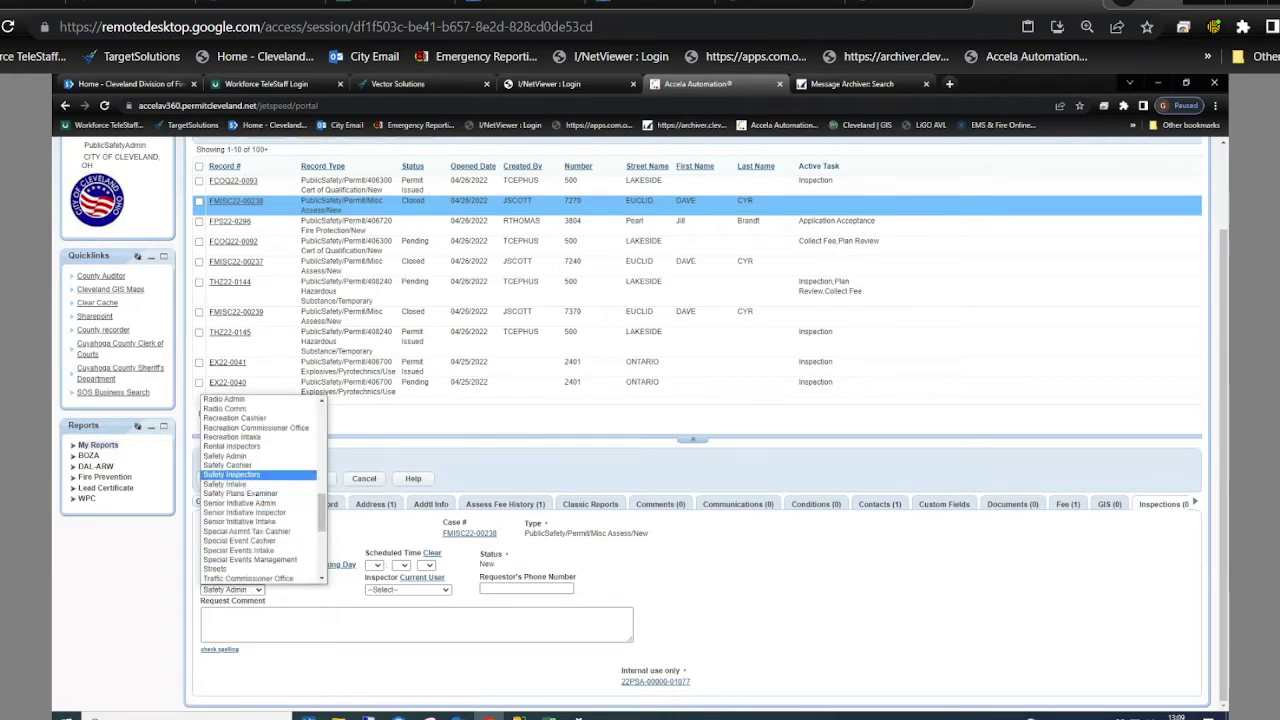
{"action": "left_click", "coordinate": [240, 474]}
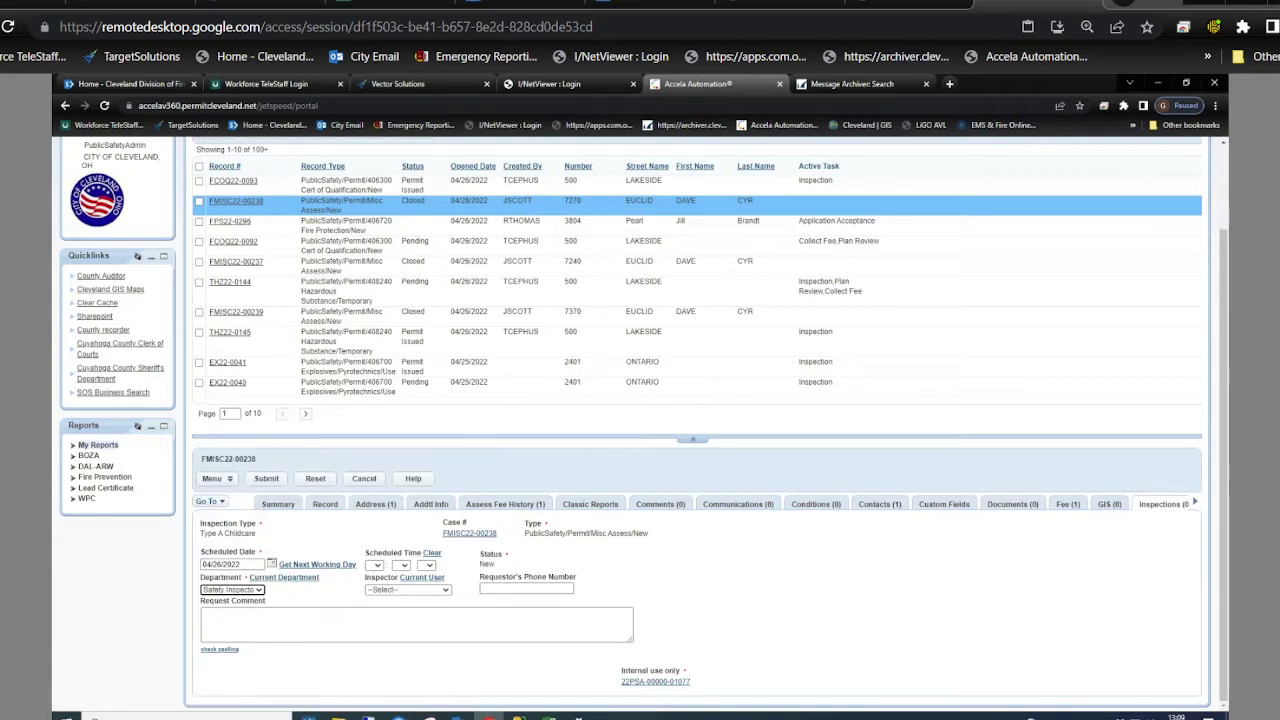
Assign an inspector from the department, leave the request comment blank, and submit the inspection
{"action": "left_click", "coordinate": [407, 589]}
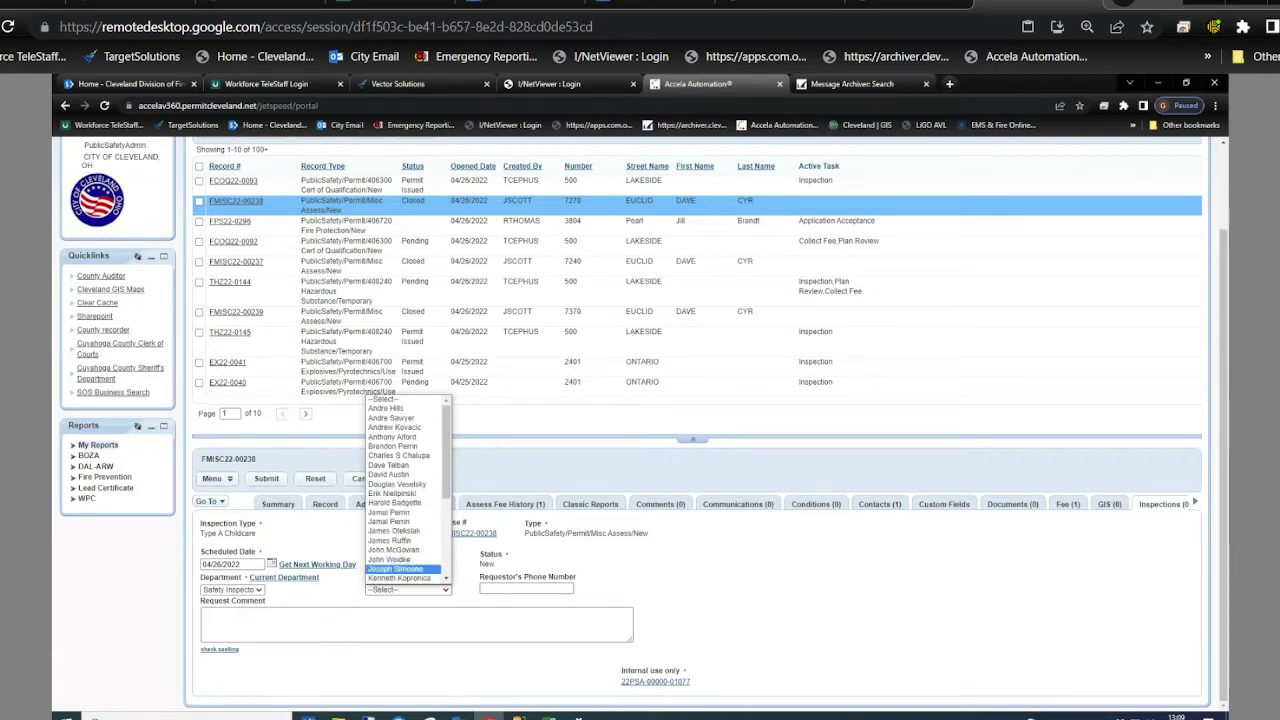
{"action": "left_click", "coordinate": [395, 568]}
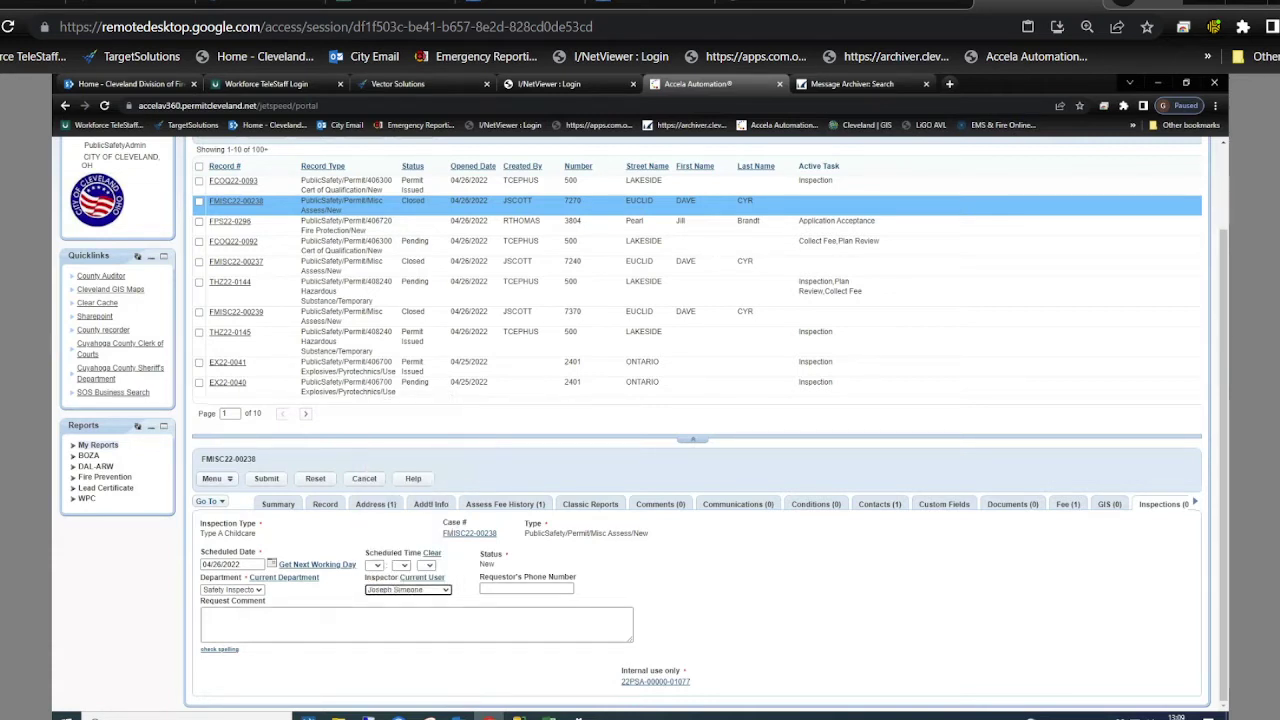
{"action": "left_click", "coordinate": [205, 618]}
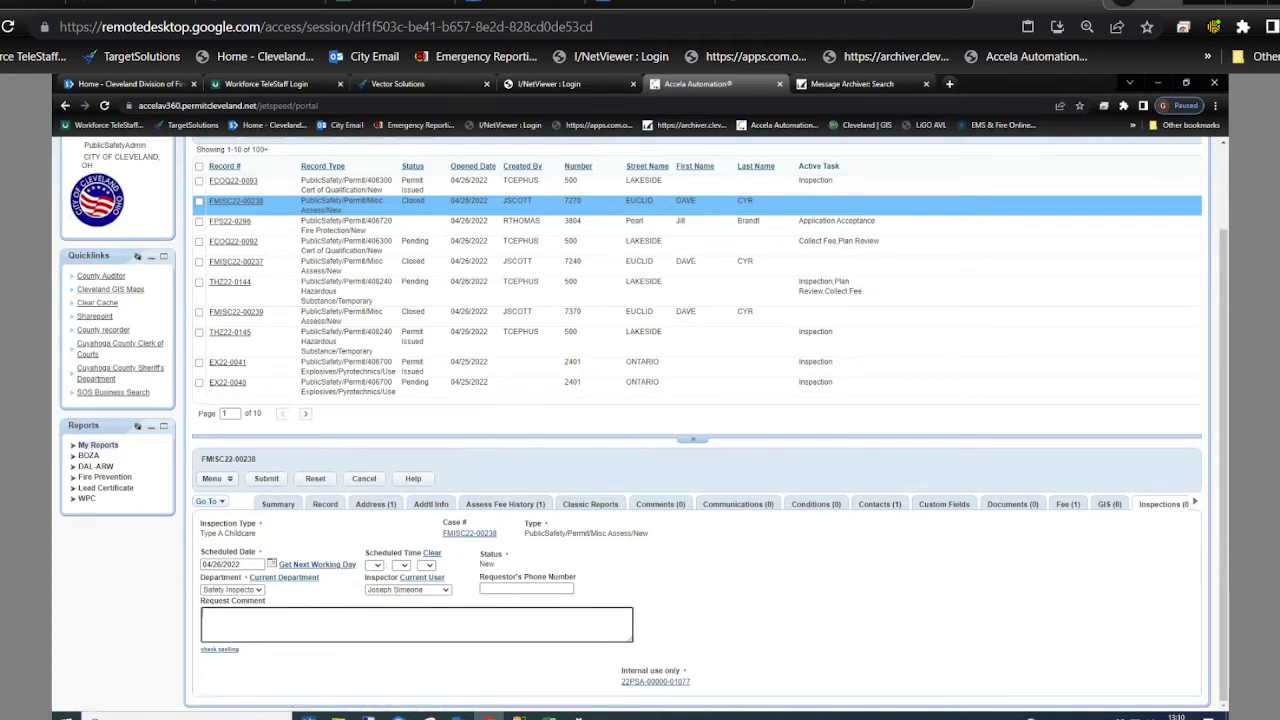
{"action": "left_click", "coordinate": [266, 478]}
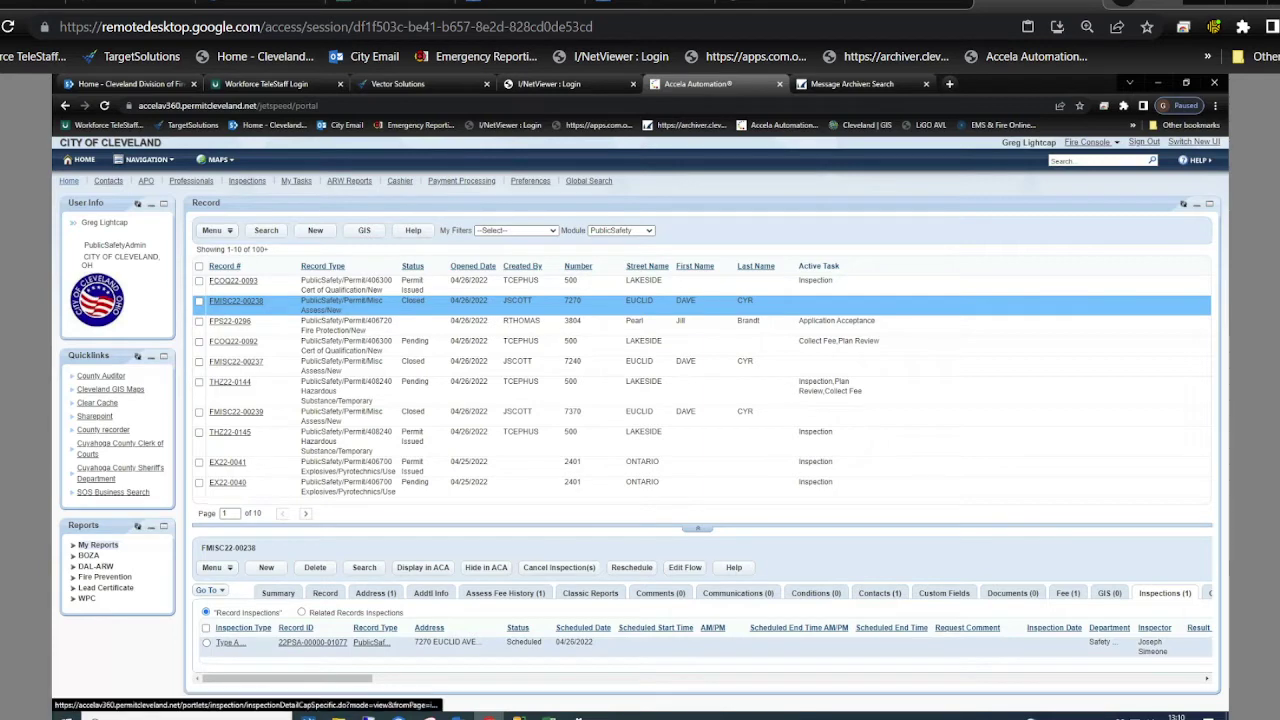
Open the scheduled Type A Childcare inspection and add the PS_FMISC checklist from group PS_FPB
{"action": "left_click", "coordinate": [230, 642]}
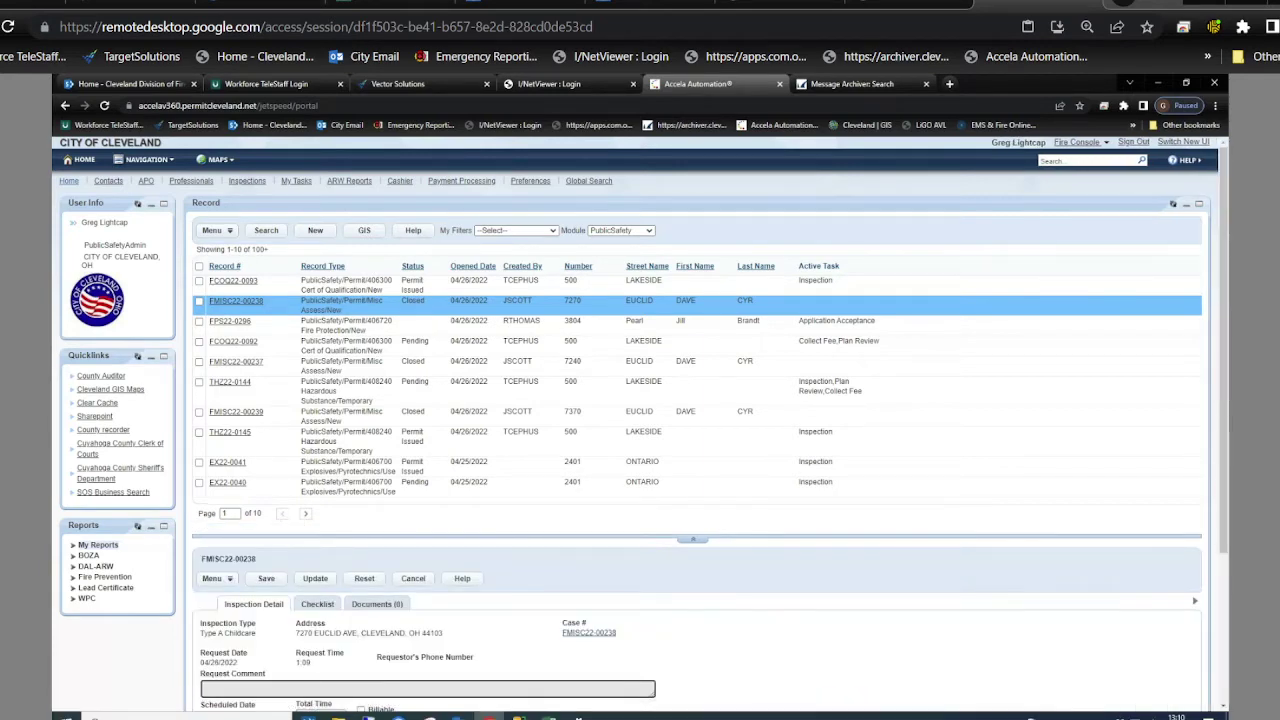
{"action": "scroll", "coordinate": [640, 424], "scroll_direction": "down", "scroll_amount": 3}
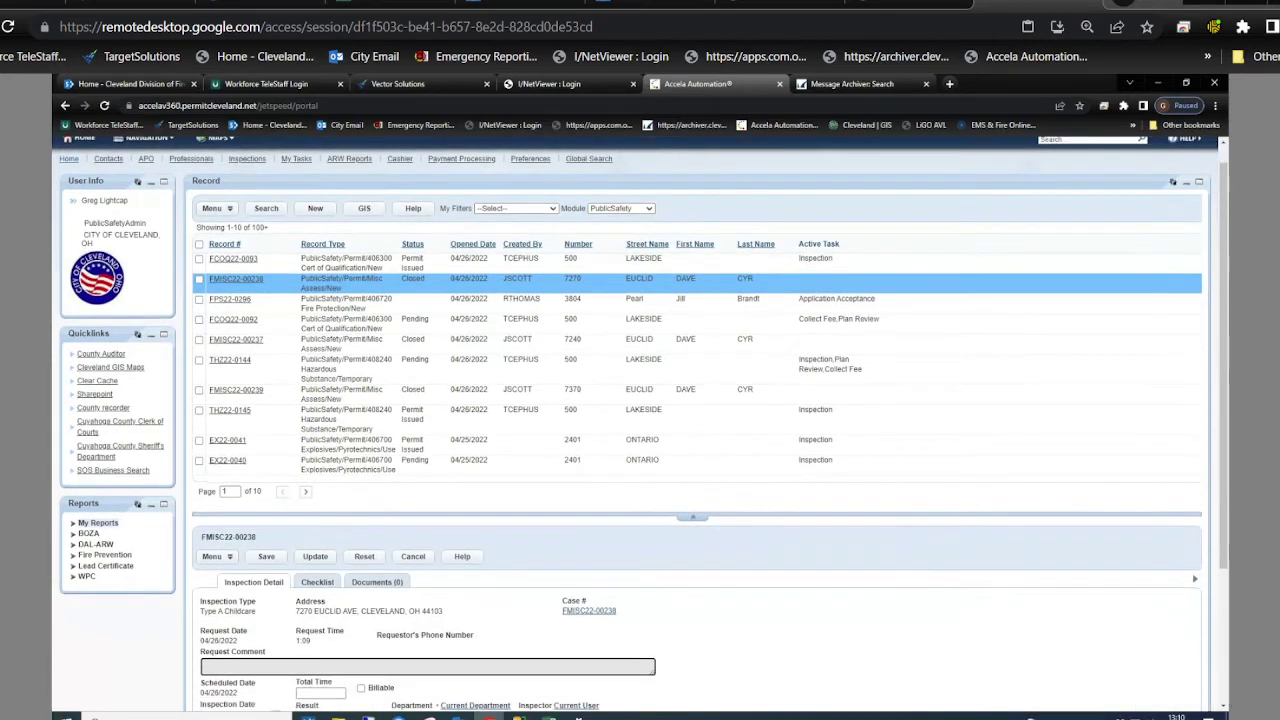
{"action": "scroll", "coordinate": [640, 424], "scroll_direction": "down", "scroll_amount": 3}
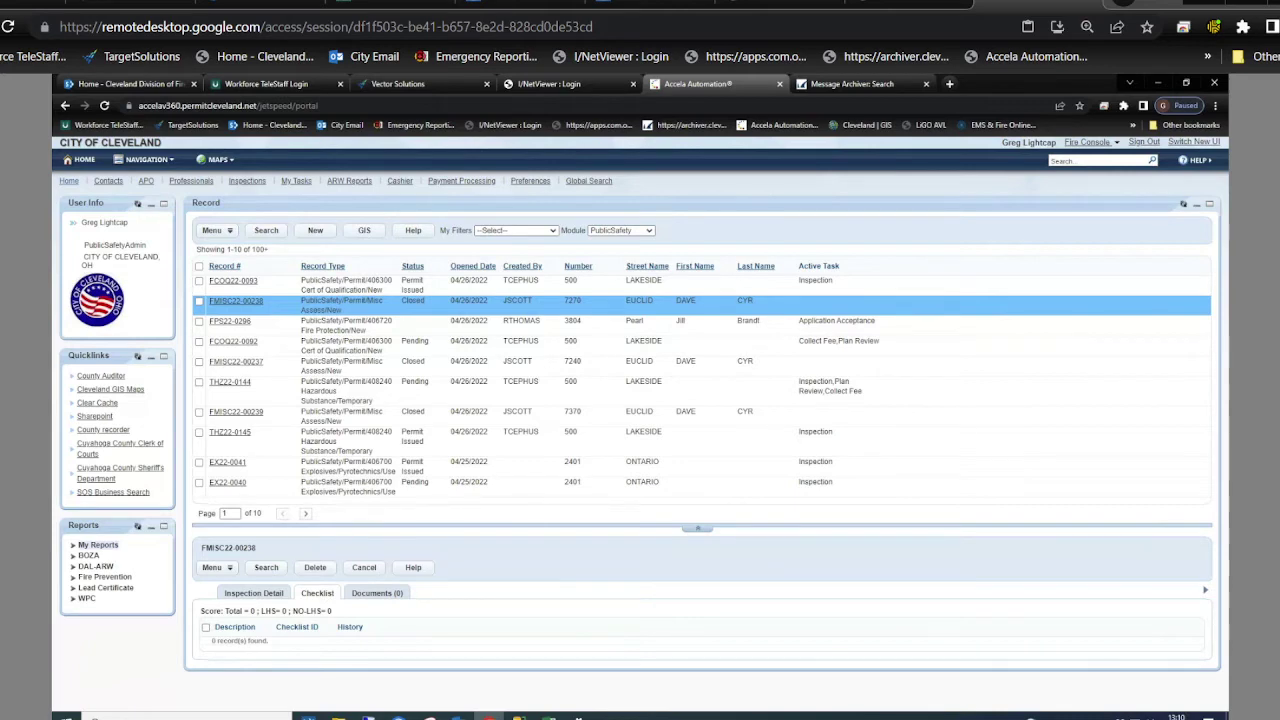
{"action": "left_click", "coordinate": [266, 567]}
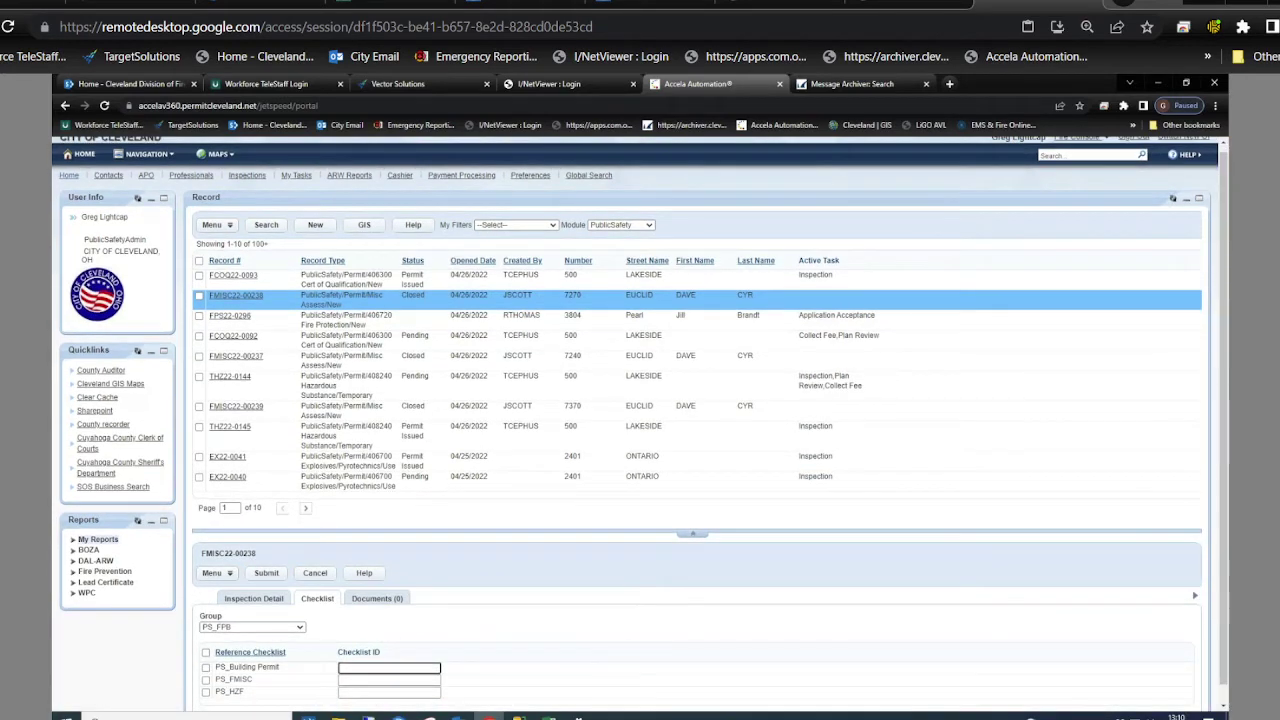
{"action": "scroll", "coordinate": [640, 420], "scroll_direction": "down", "scroll_amount": 1}
{"action": "left_click", "coordinate": [205, 661]}
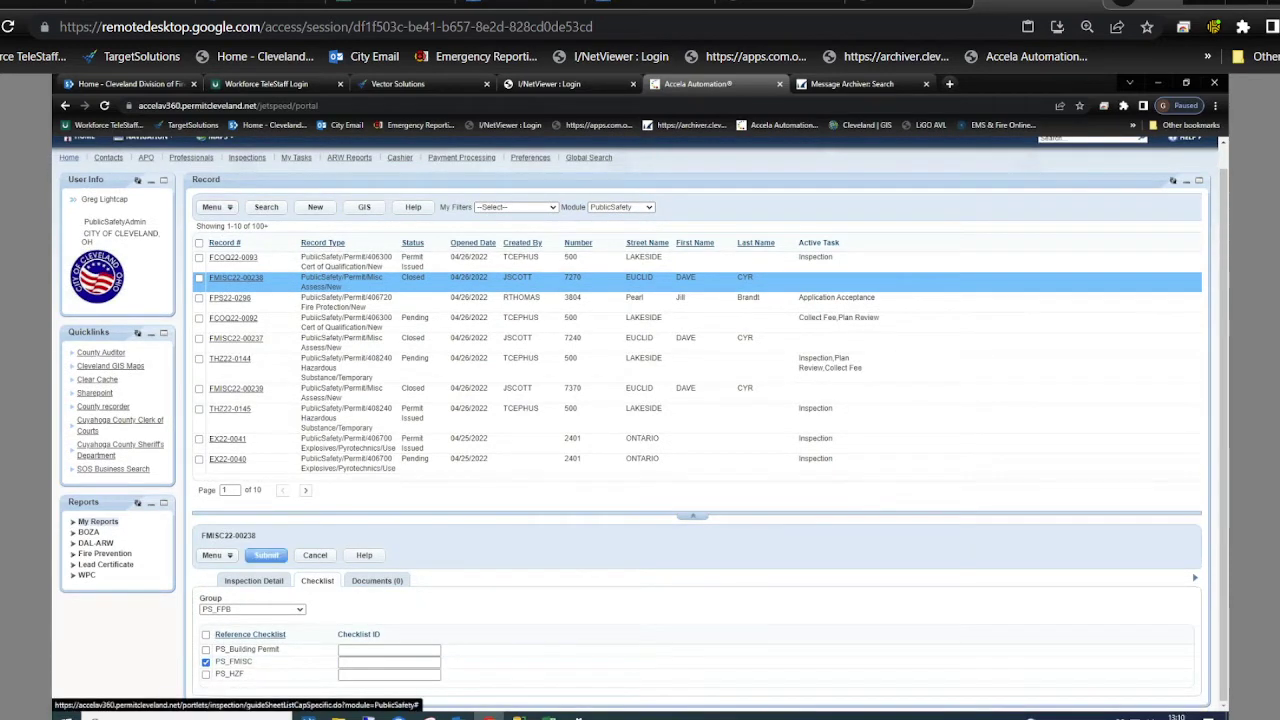
{"action": "left_click", "coordinate": [266, 555]}
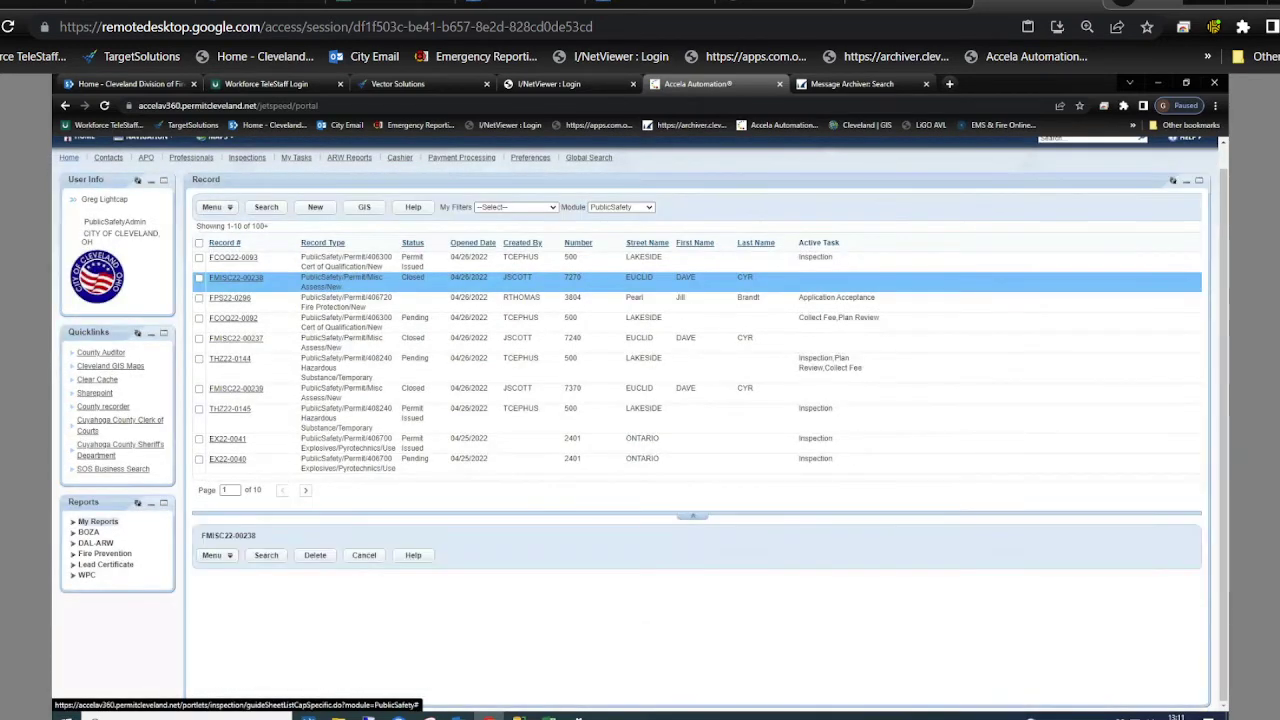
Open the PS_FMISC checklist and examine its items and the comment area of the type A family daycare item
{"action": "left_click", "coordinate": [234, 648]}
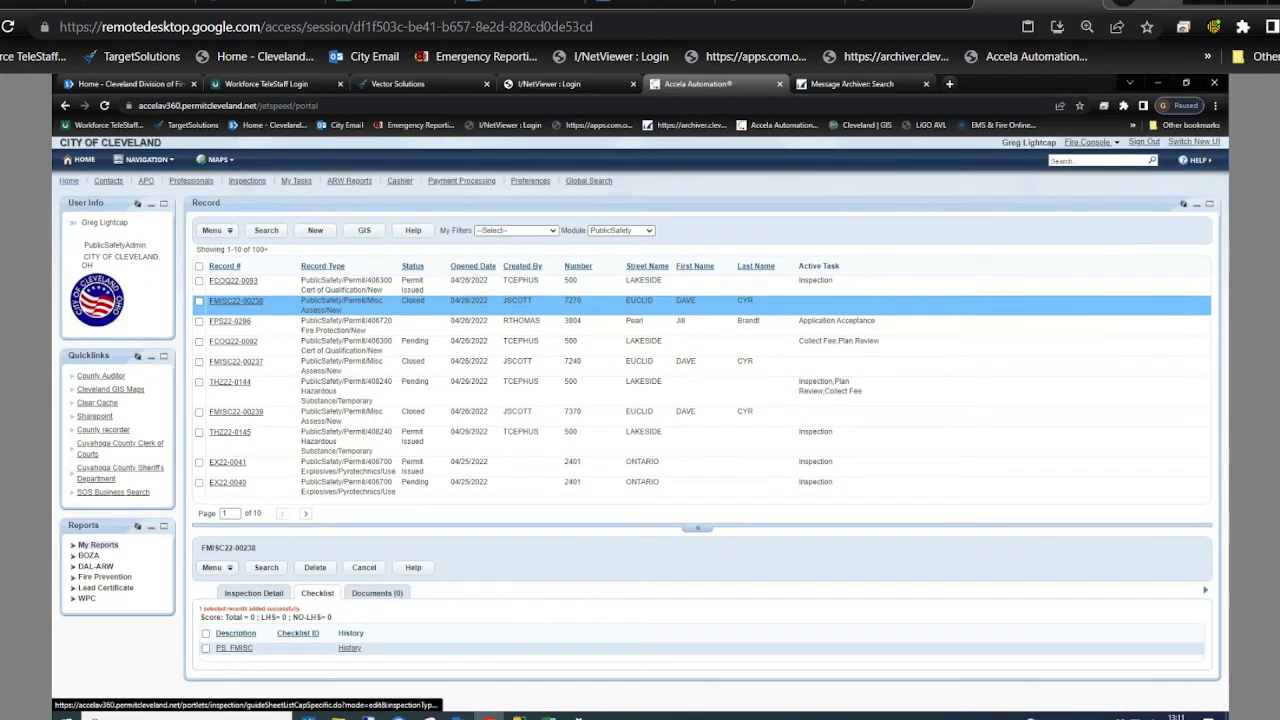
{"action": "scroll", "coordinate": [640, 420], "scroll_direction": "down", "scroll_amount": 2}
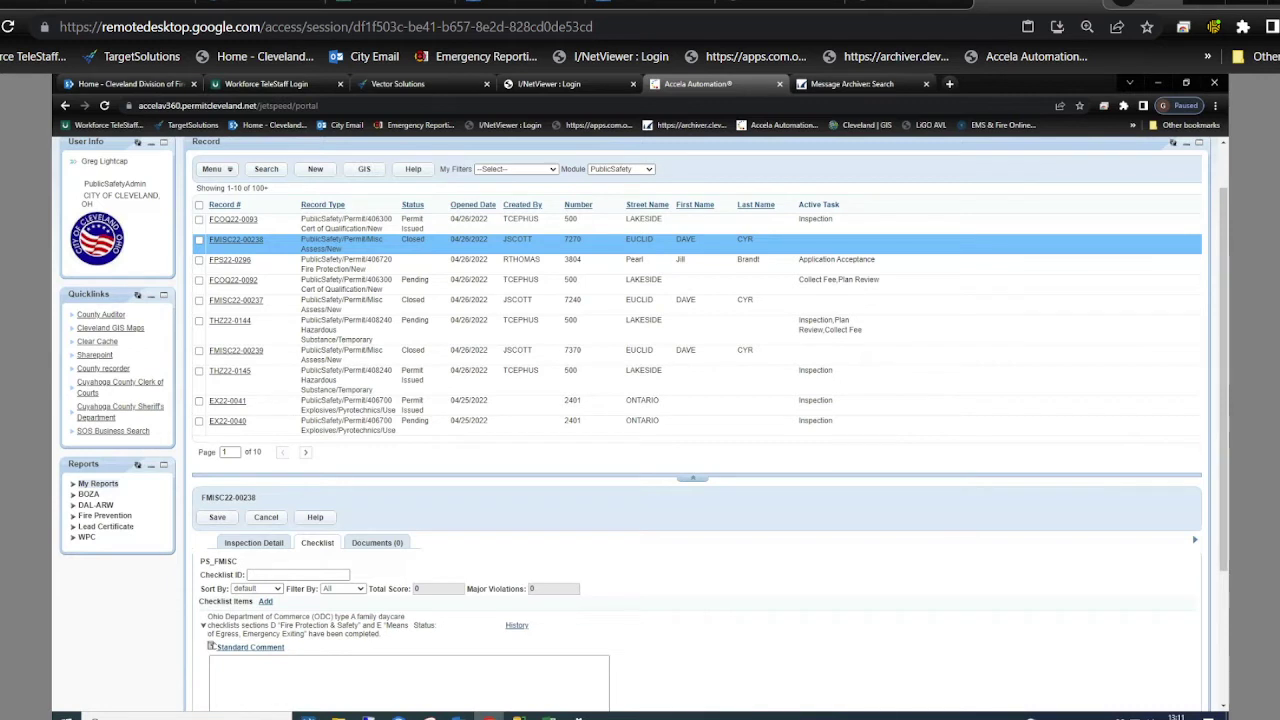
{"action": "scroll", "coordinate": [641, 396], "scroll_direction": "down", "scroll_amount": 1}
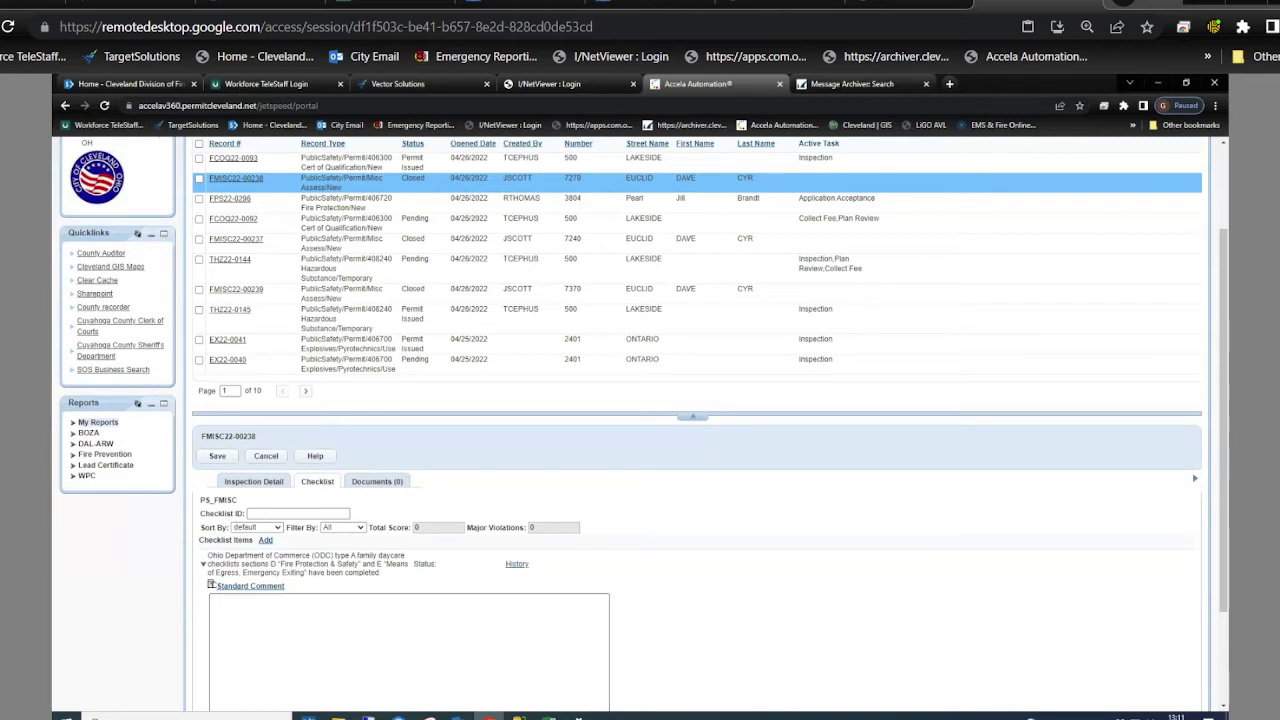
{"action": "scroll", "coordinate": [700, 420], "scroll_direction": "down", "scroll_amount": 3}
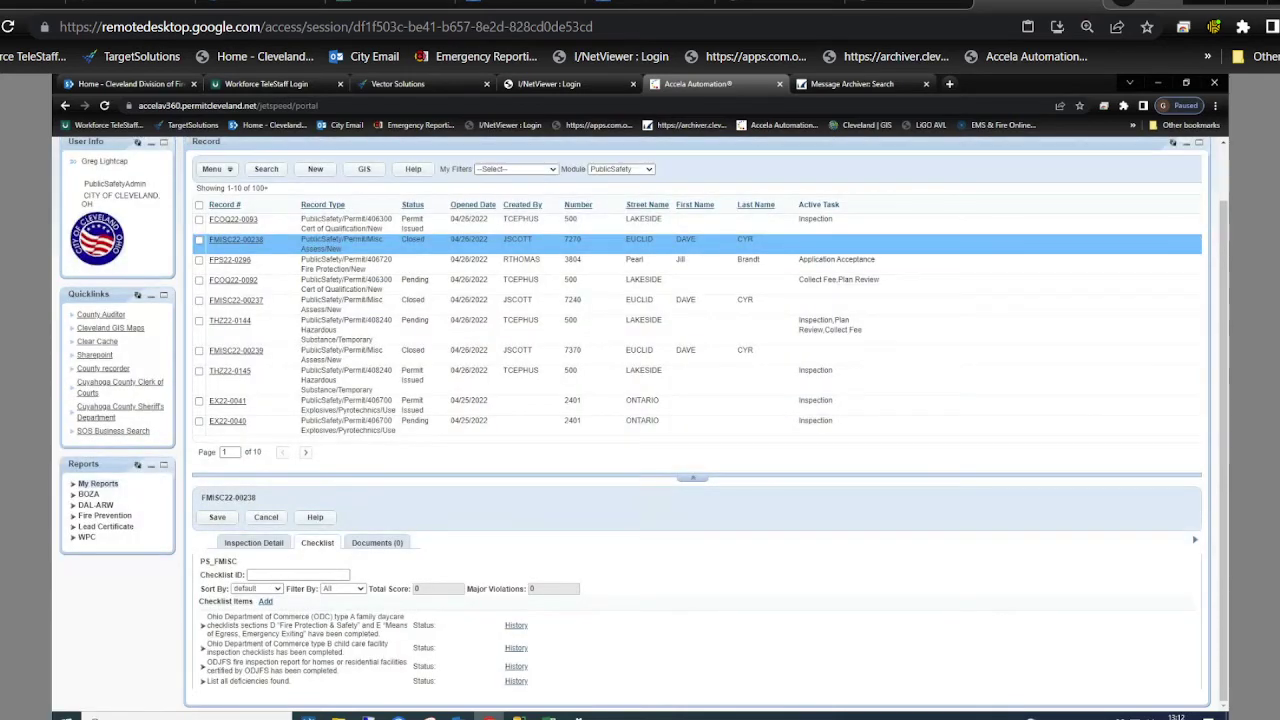
Review the inspection detail's date, result, comment and time fields, and return to the record's inspection list without saving
{"action": "left_click", "coordinate": [253, 542]}
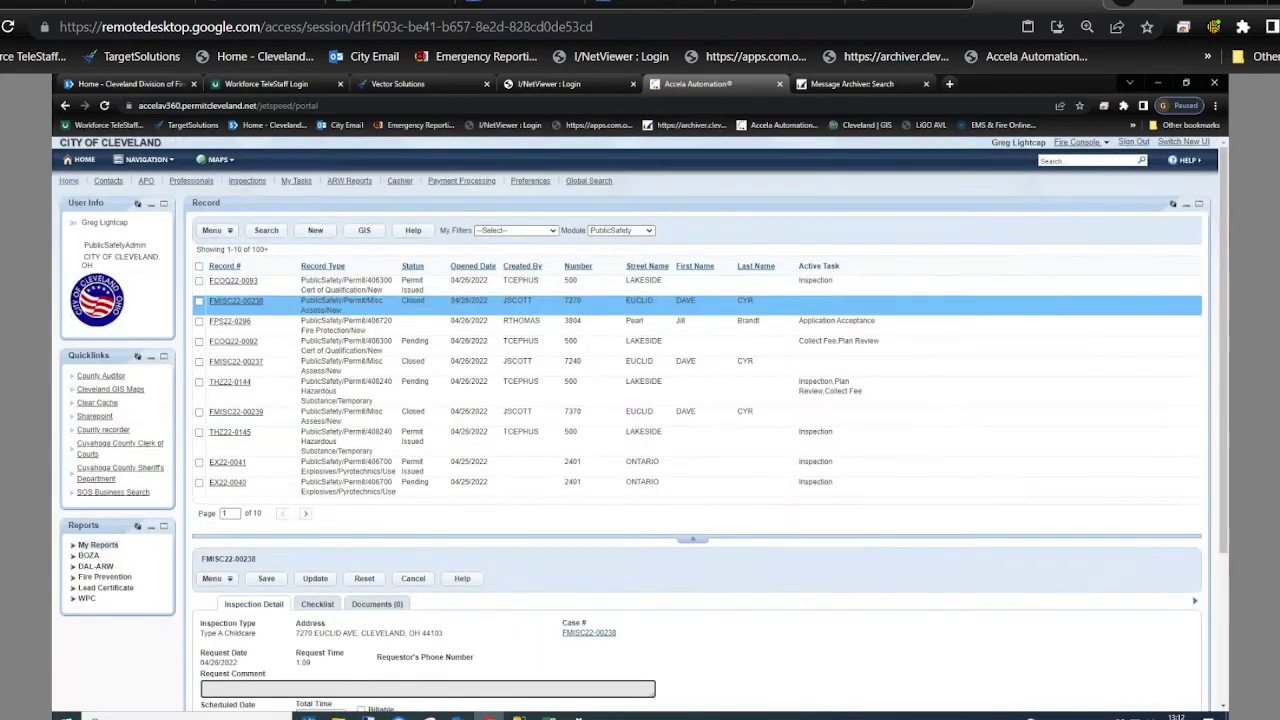
{"action": "scroll", "coordinate": [640, 423], "scroll_direction": "down", "scroll_amount": 3}
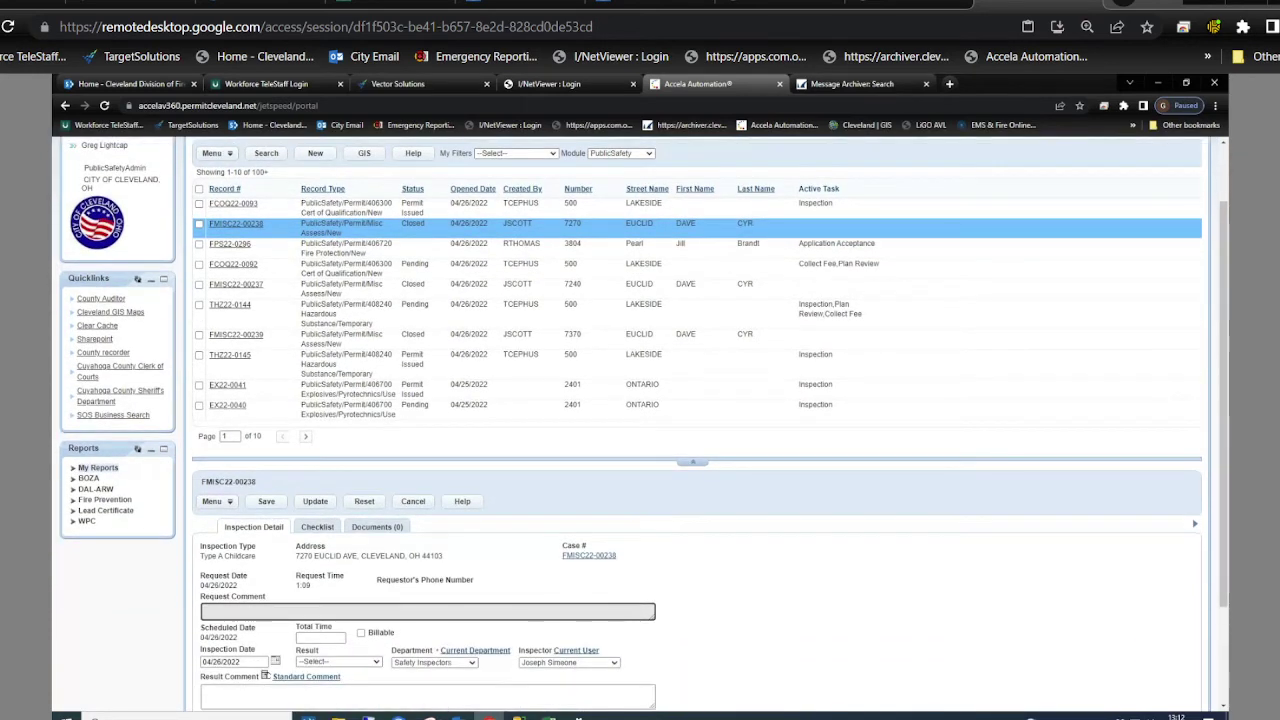
{"action": "scroll", "coordinate": [640, 423], "scroll_direction": "down", "scroll_amount": 3}
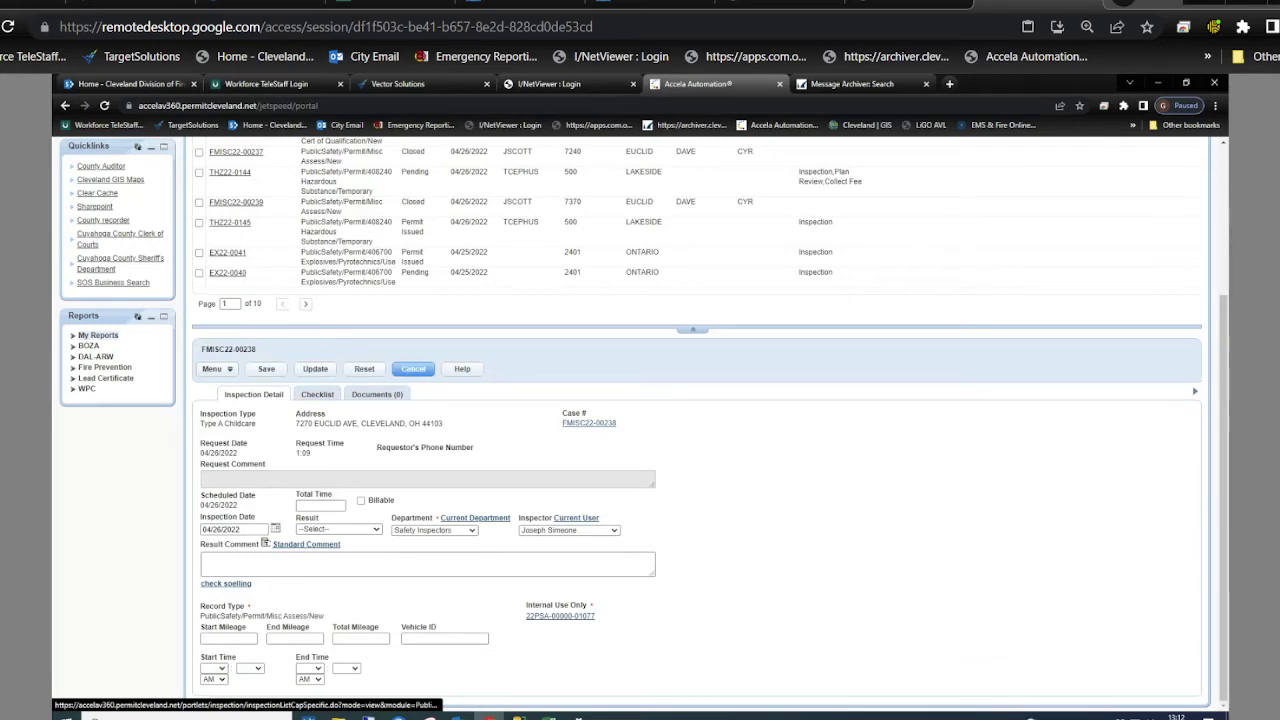
{"action": "left_click", "coordinate": [413, 369]}
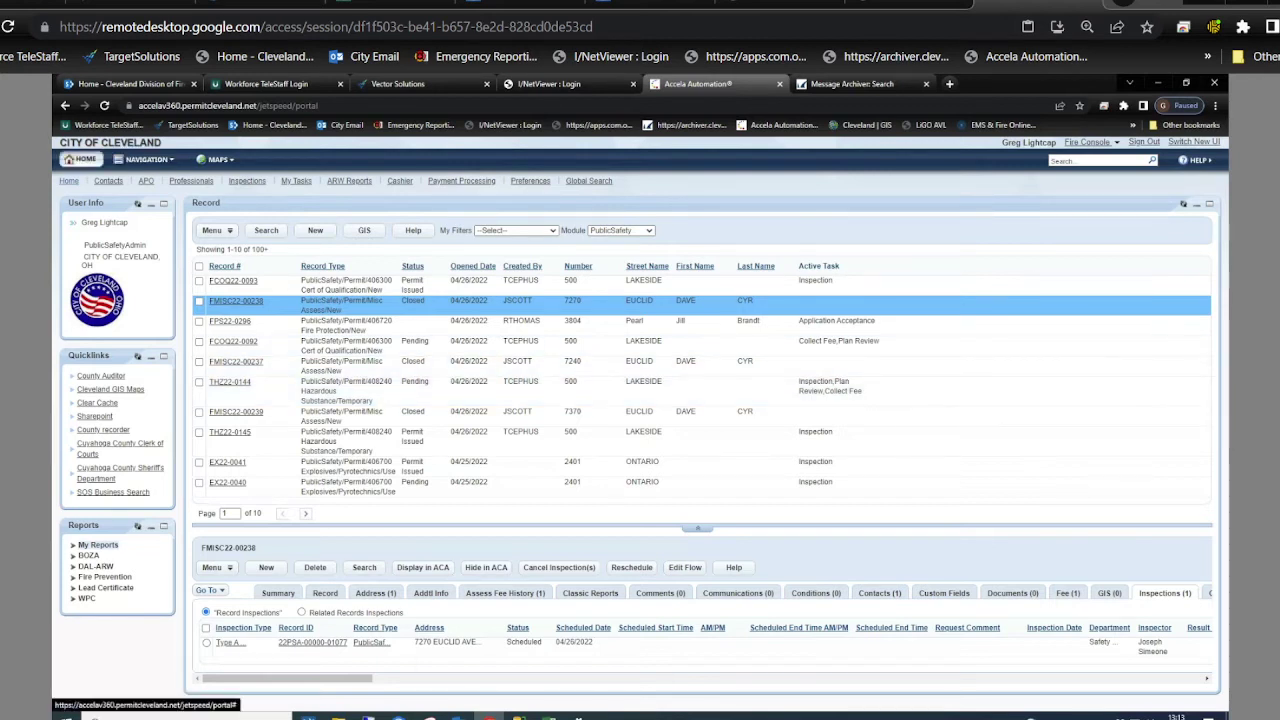
Open the recently viewed building permit record B22010401, and look it up again by searching for its record number
{"action": "left_click", "coordinate": [145, 159]}
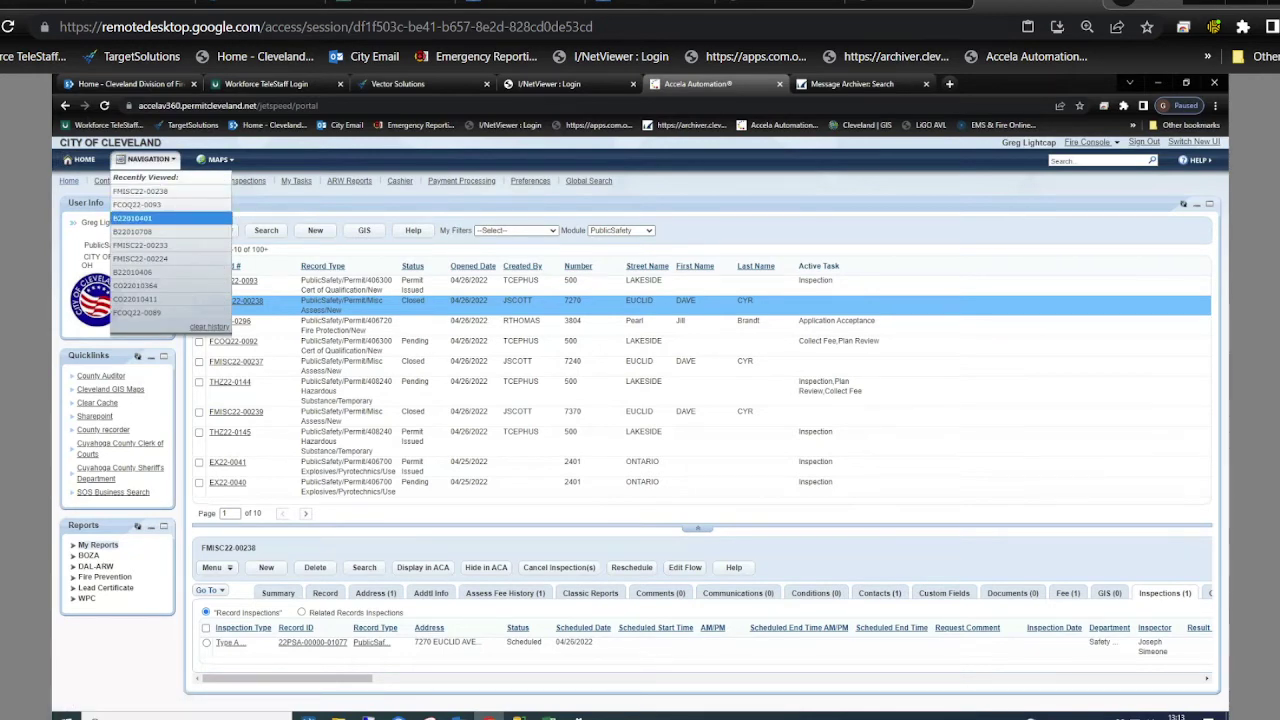
{"action": "left_click", "coordinate": [133, 218]}
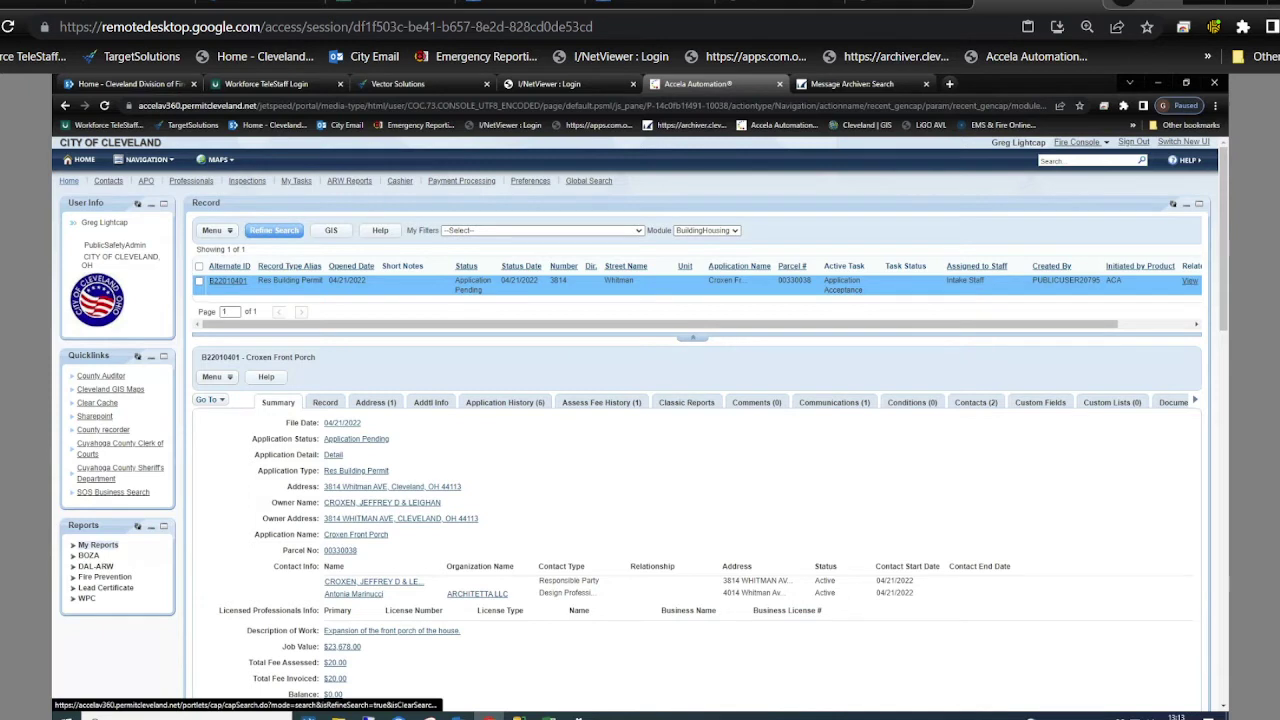
{"action": "left_click", "coordinate": [274, 230]}
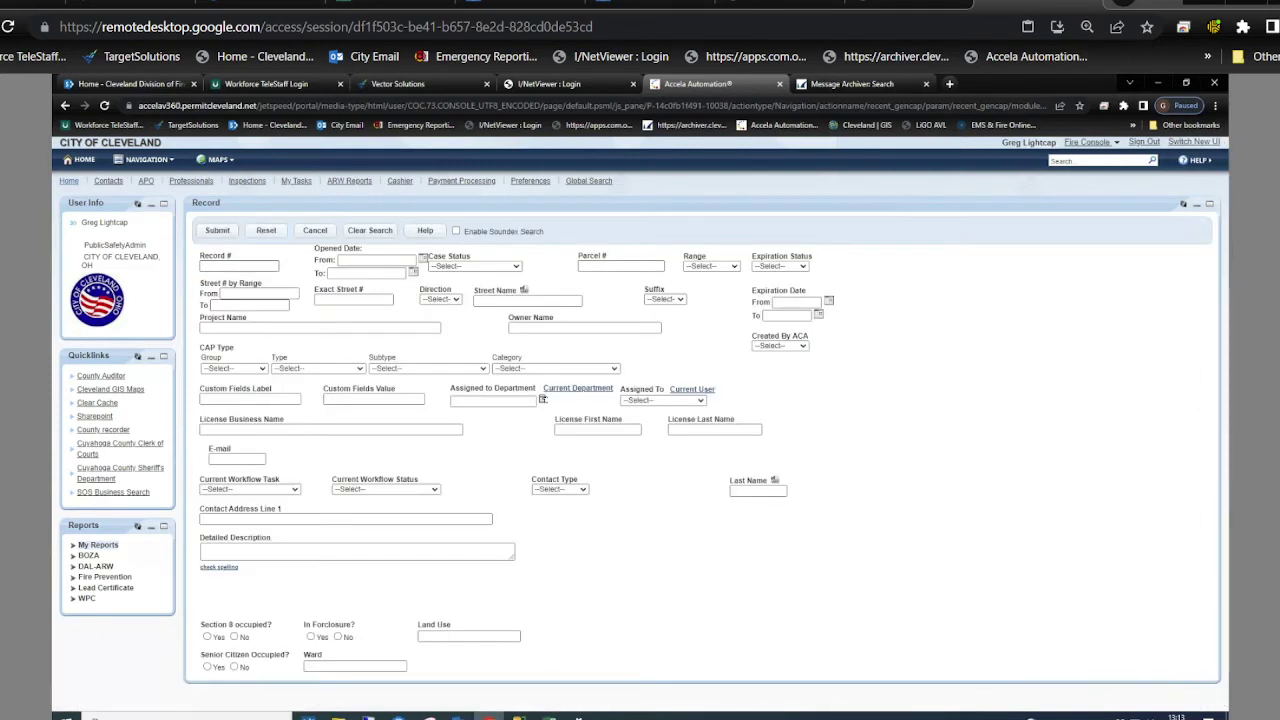
{"action": "left_click", "coordinate": [239, 265]}
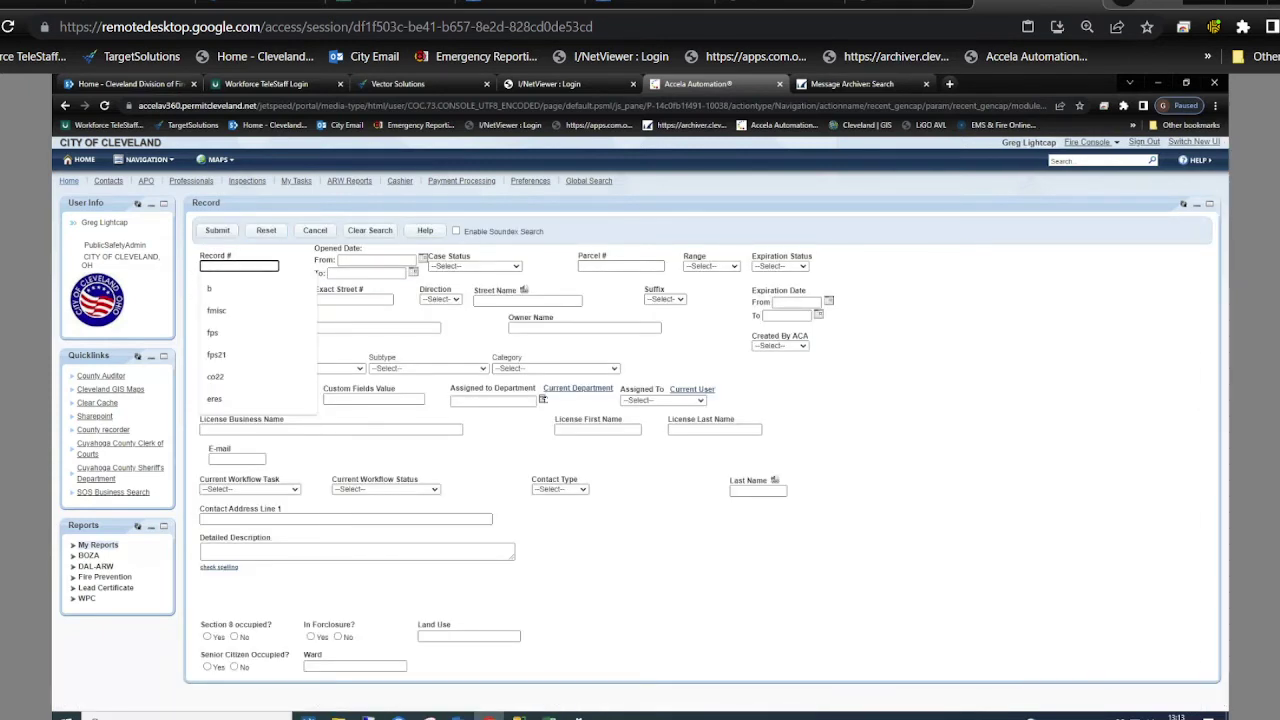
{"action": "type", "text": "b22"}
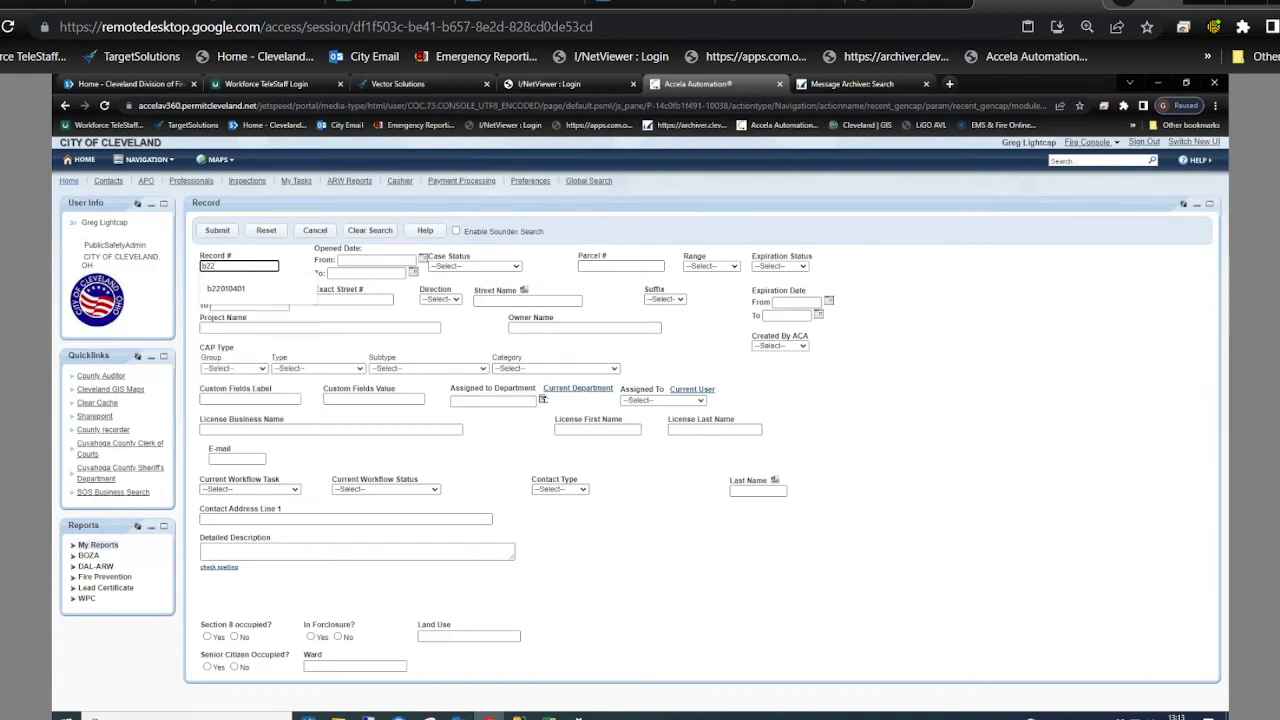
{"action": "type", "text": "010401"}
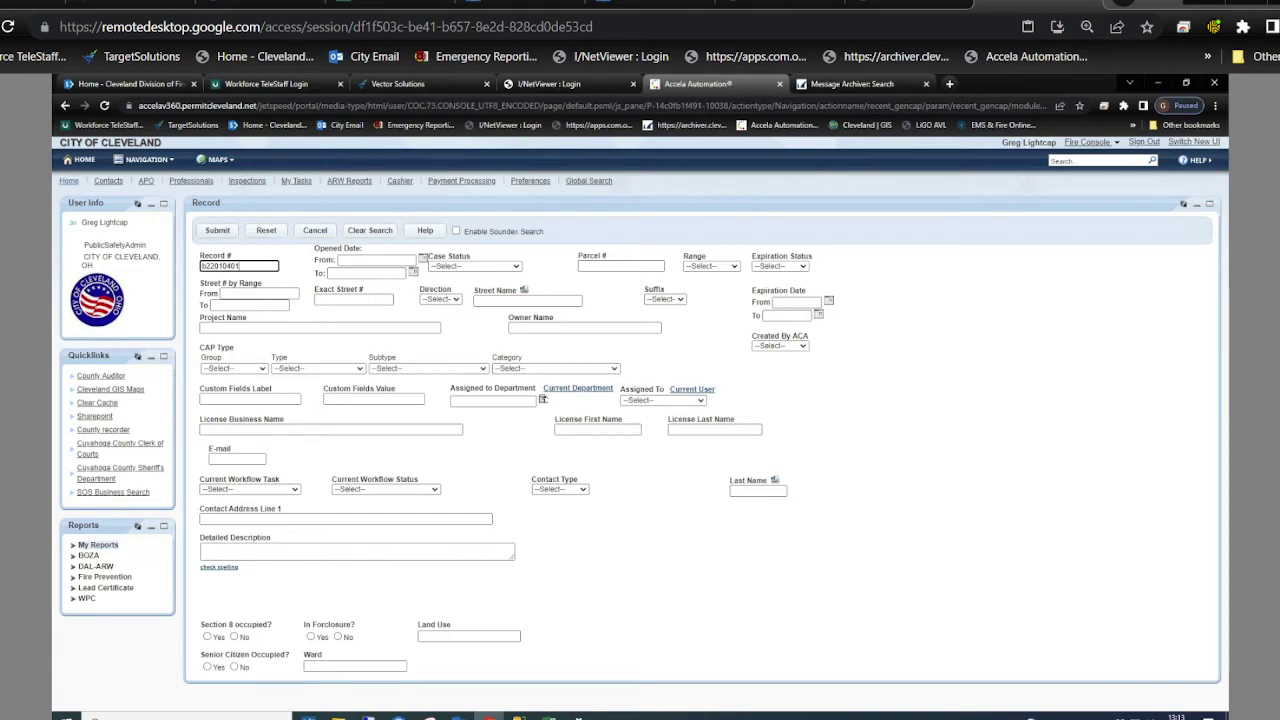
{"action": "key", "text": "Return"}
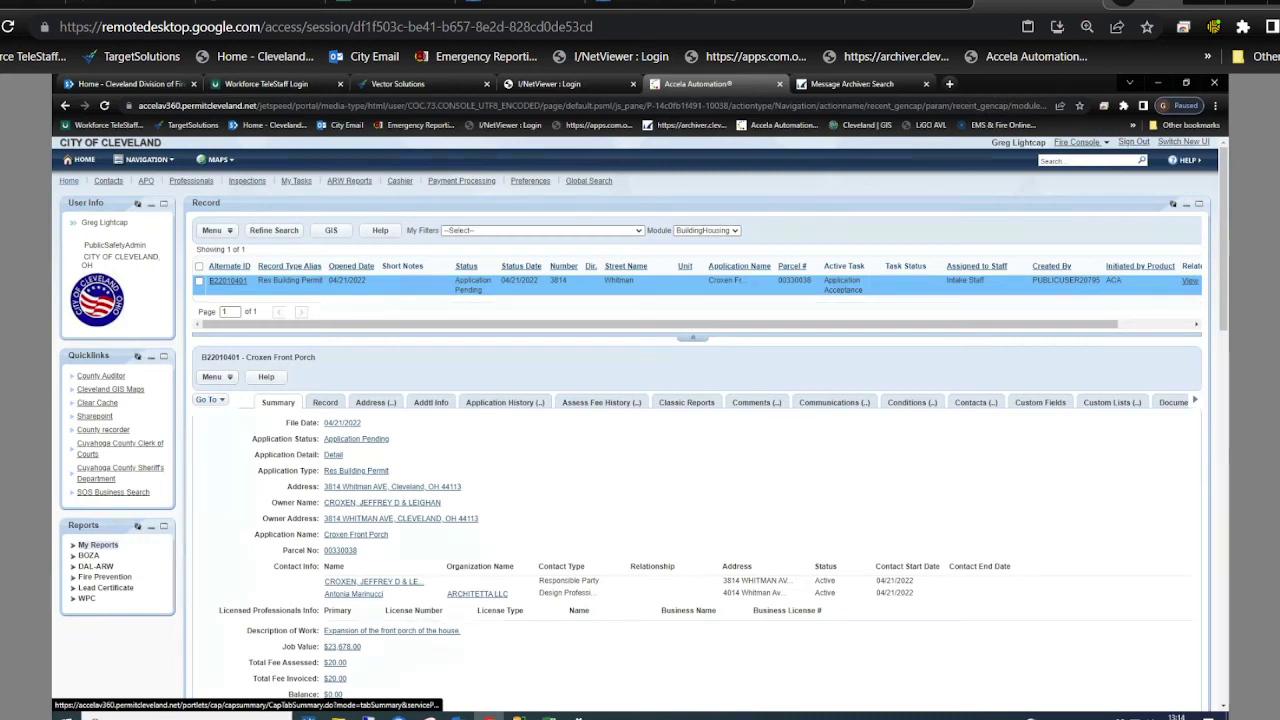
Open the inspection list of building permit record B22010401
{"action": "scroll", "coordinate": [640, 450], "scroll_direction": "down", "scroll_amount": 2}
{"action": "left_click", "coordinate": [212, 277]}
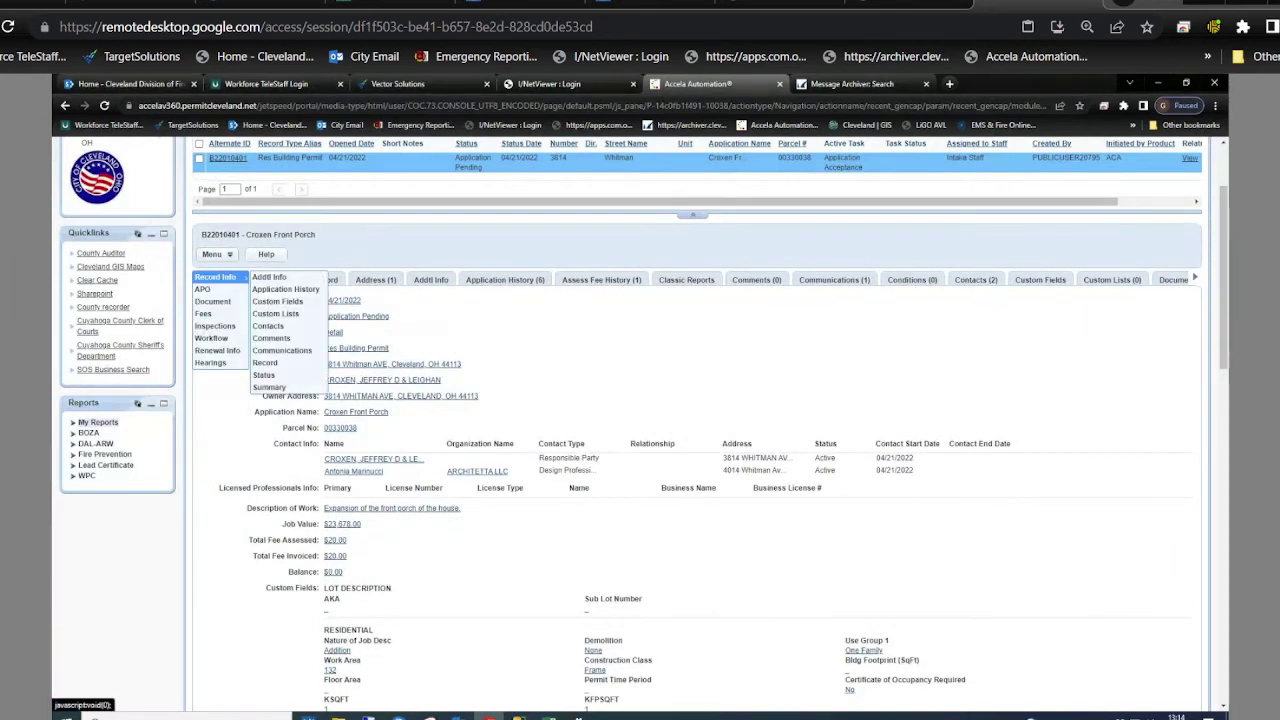
{"action": "mouse_move", "coordinate": [215, 326]}
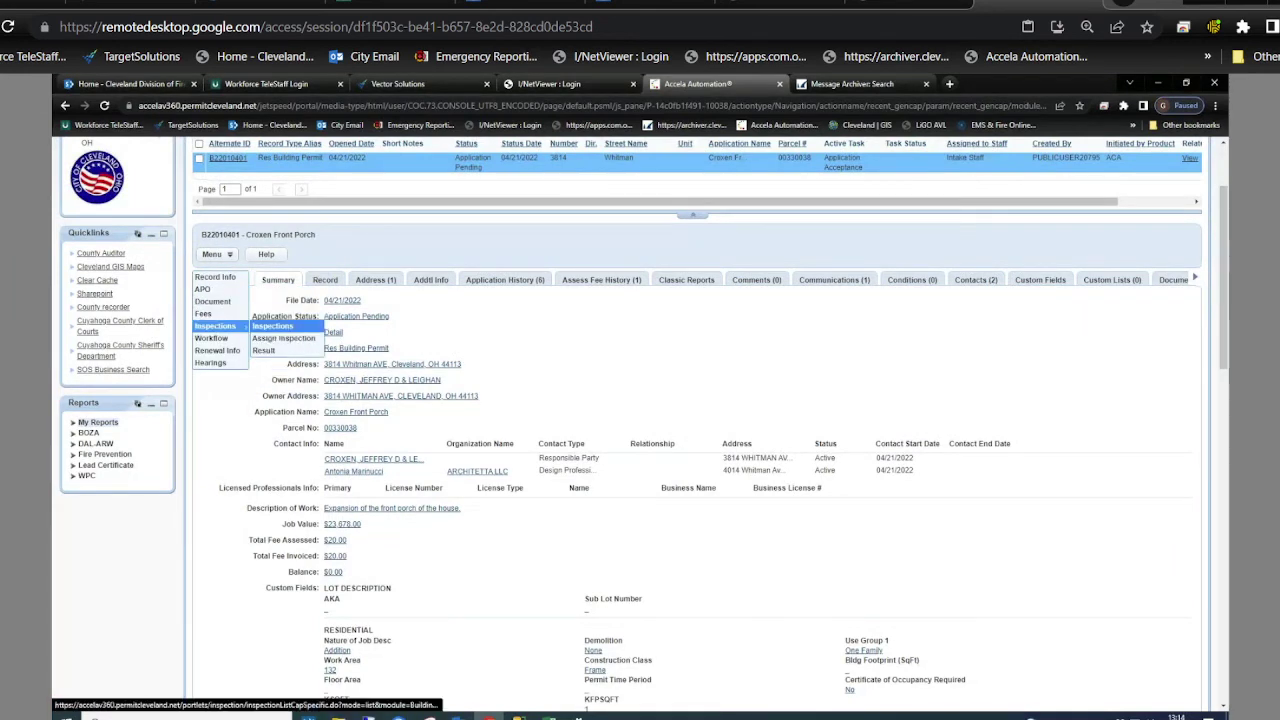
{"action": "left_click", "coordinate": [272, 326]}
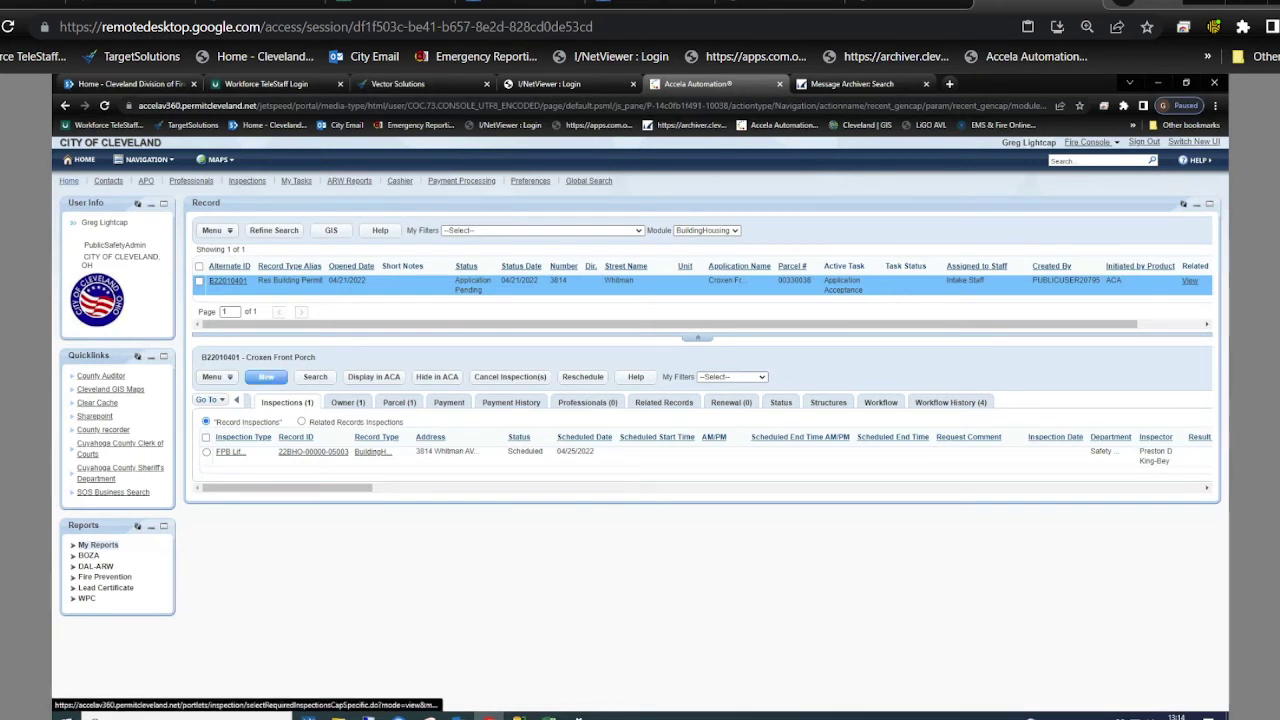
{"action": "left_click", "coordinate": [230, 451]}
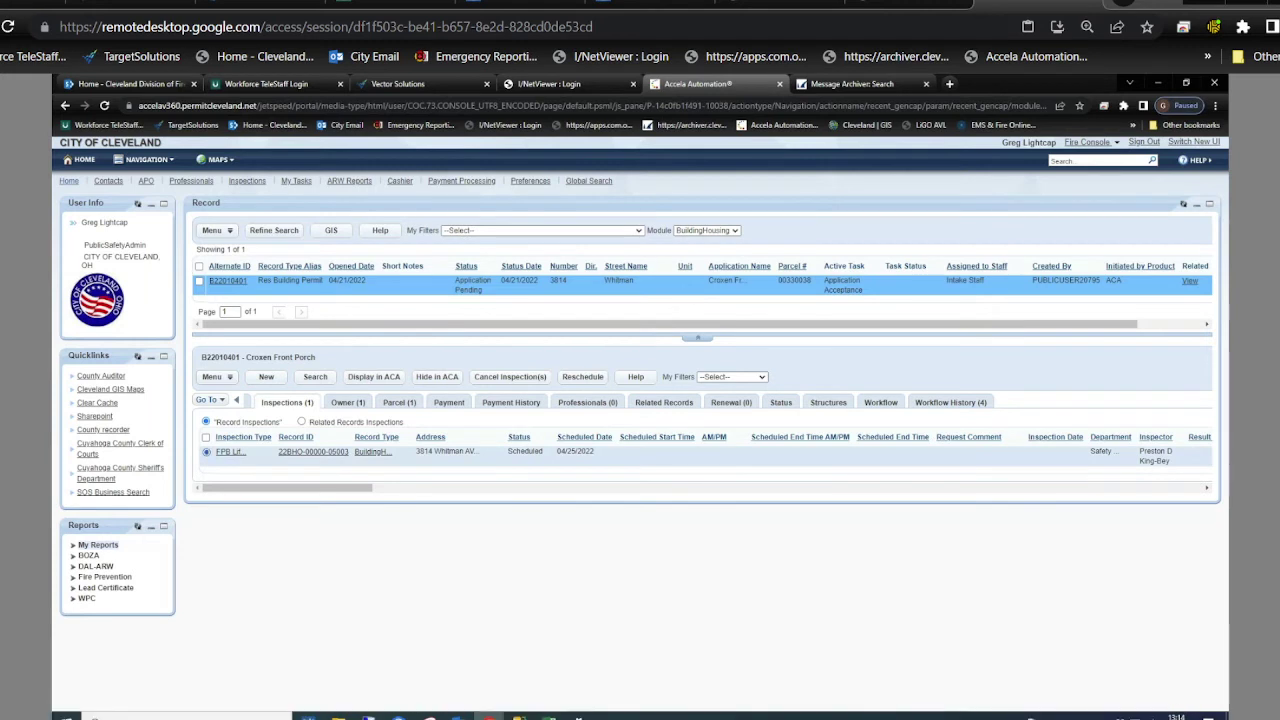
{"action": "left_click", "coordinate": [205, 399]}
{"action": "left_click", "coordinate": [215, 376]}
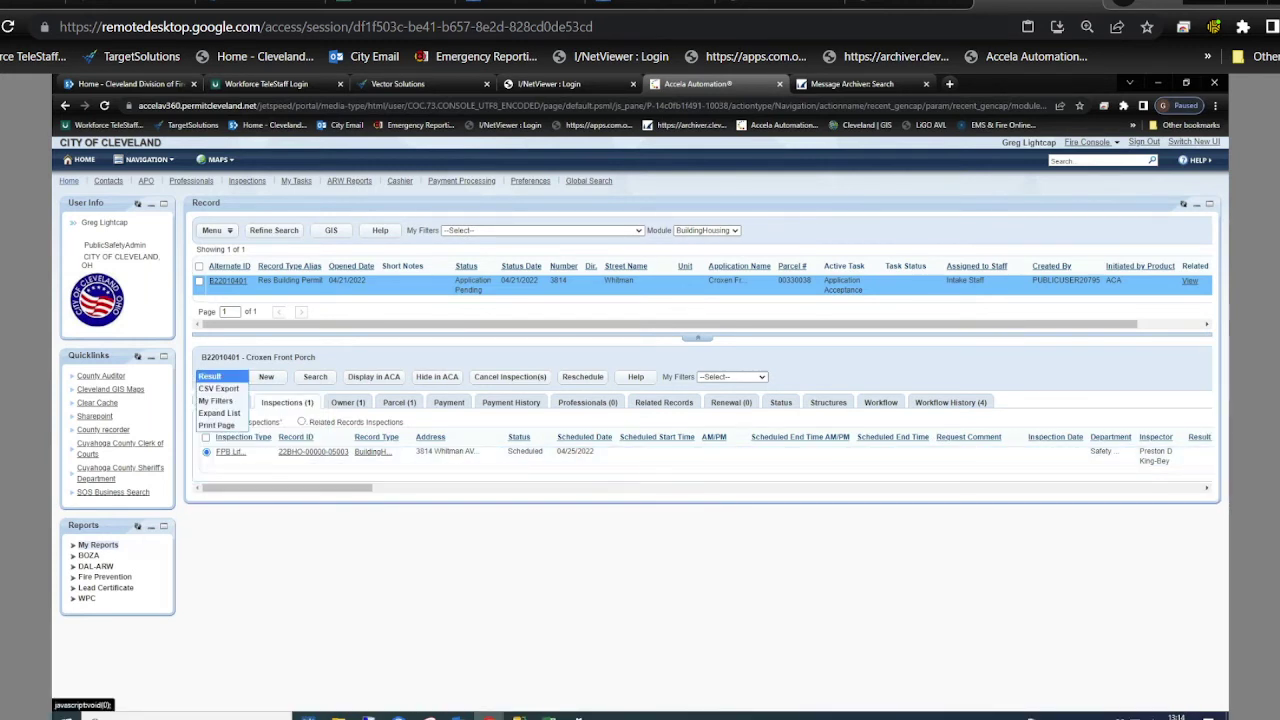
{"action": "left_click", "coordinate": [209, 376]}
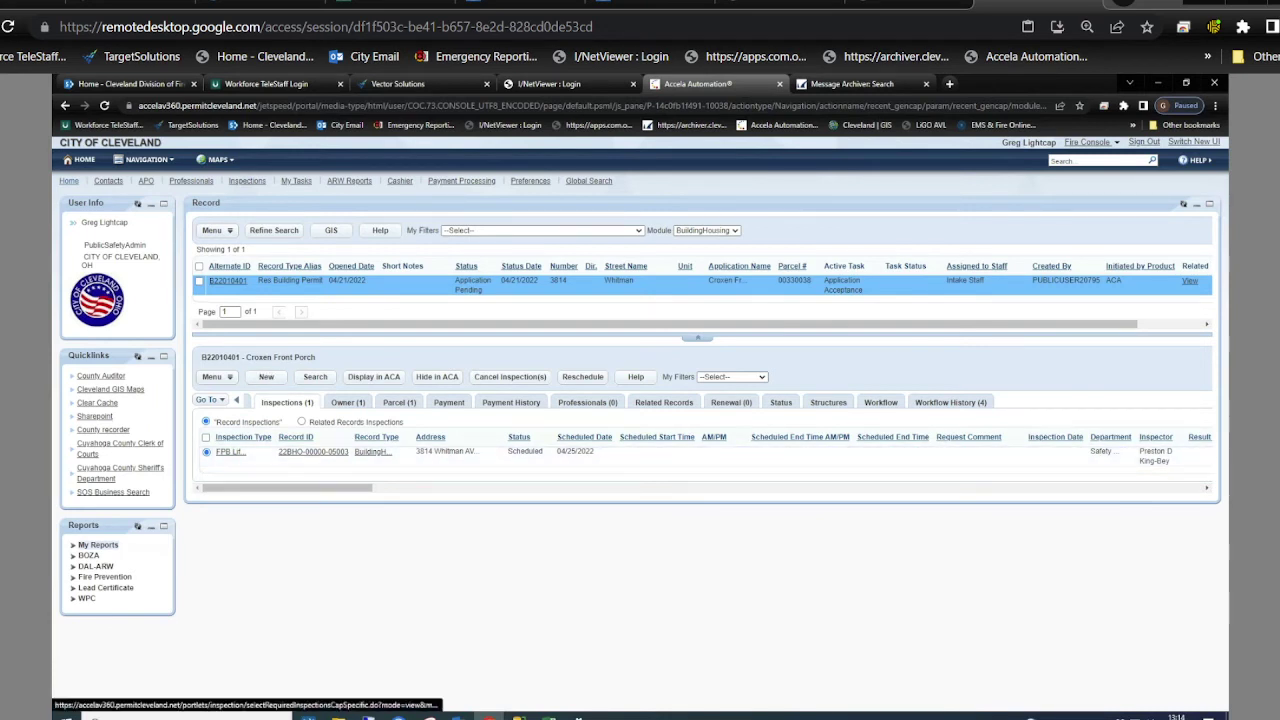
{"action": "left_click", "coordinate": [216, 376]}
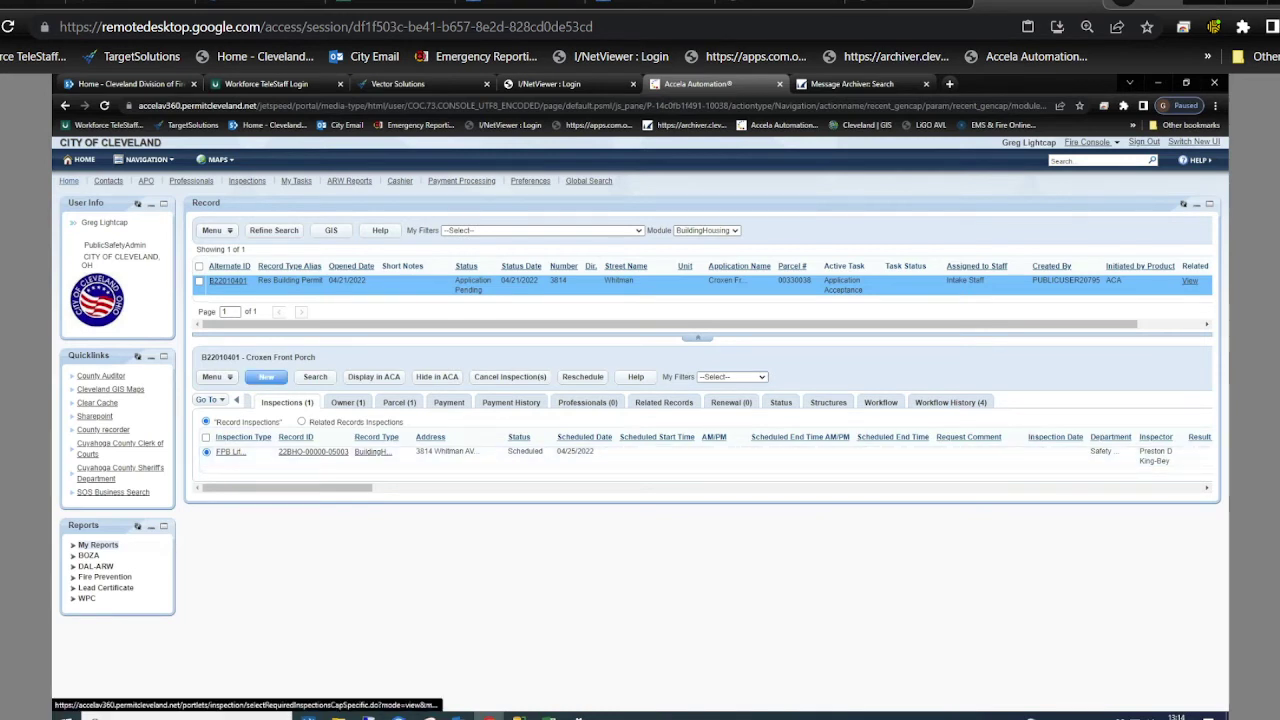
Create a new FPB Life Safety inspection on the record with the scheduled date 04/26/2022
{"action": "left_click", "coordinate": [266, 377]}
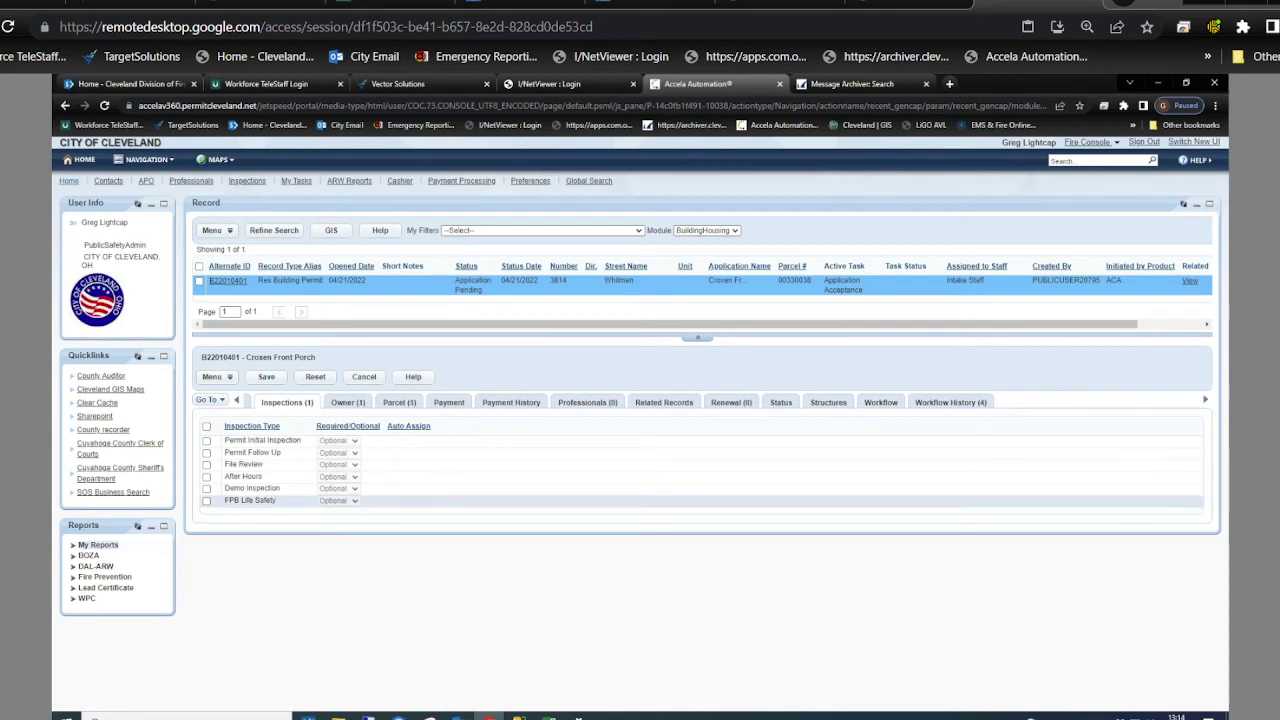
{"action": "left_click", "coordinate": [206, 500]}
{"action": "left_click", "coordinate": [266, 377]}
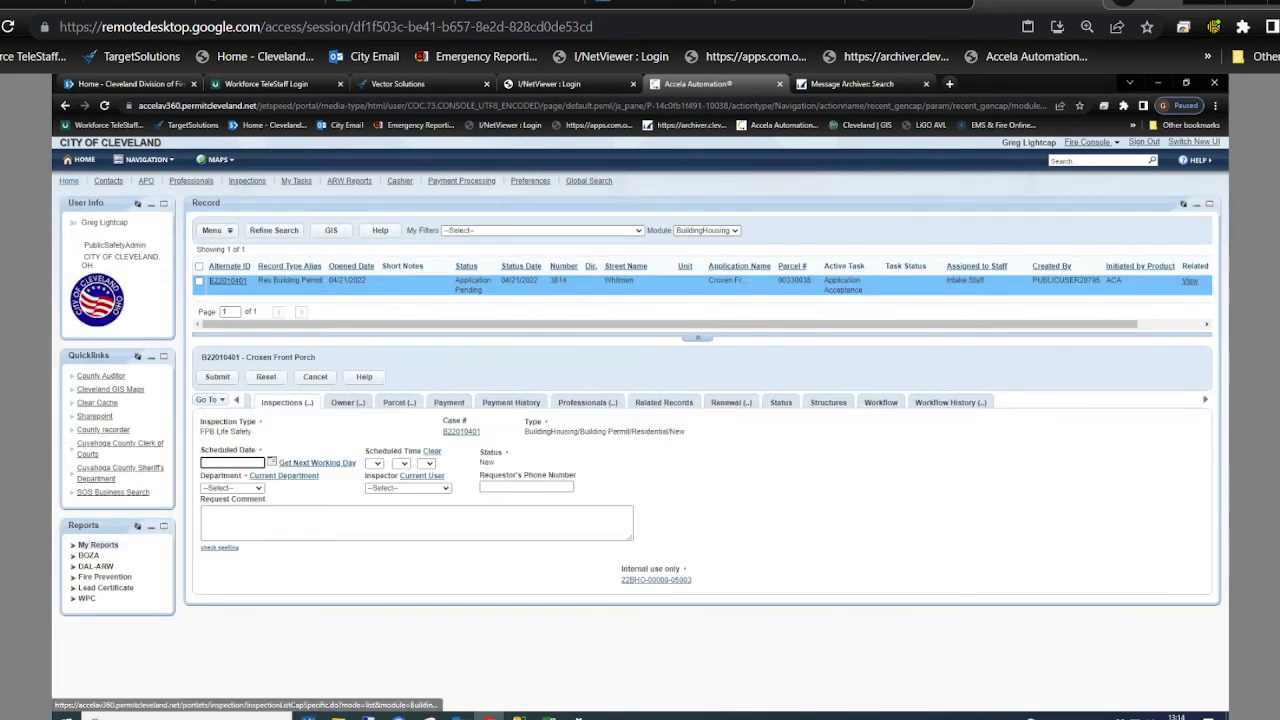
{"action": "left_click", "coordinate": [232, 462]}
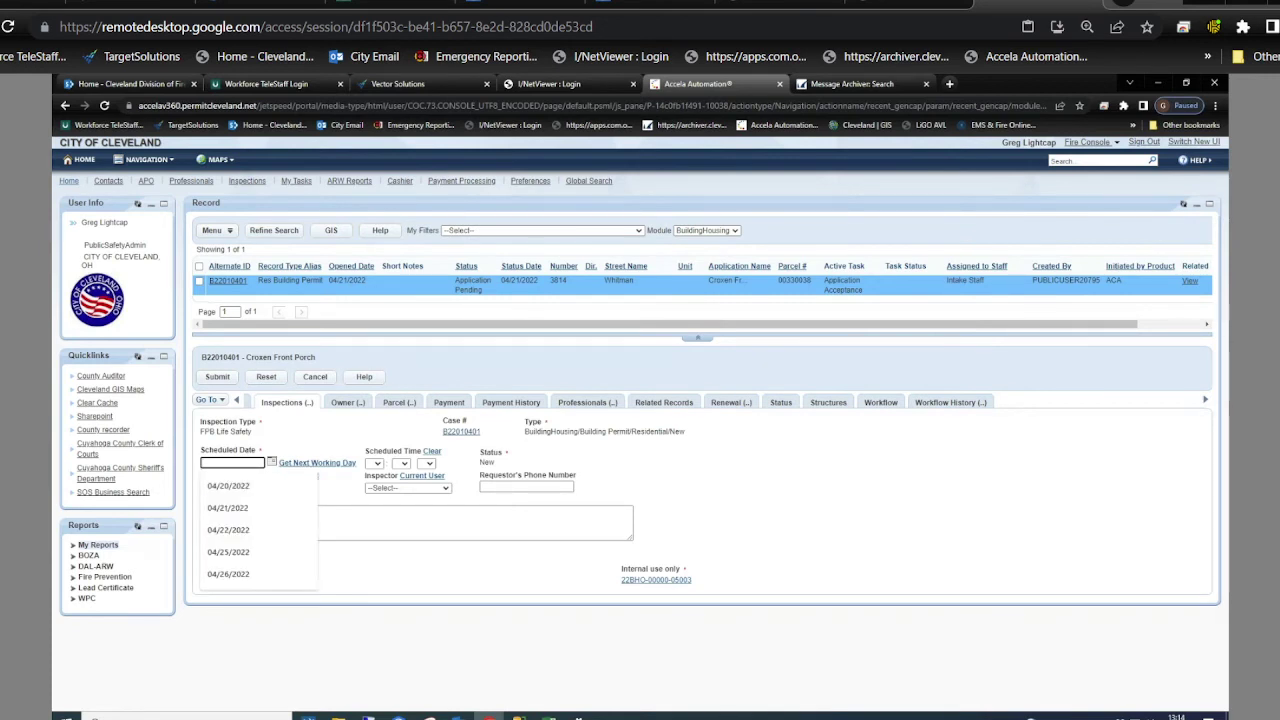
{"action": "left_click", "coordinate": [228, 574]}
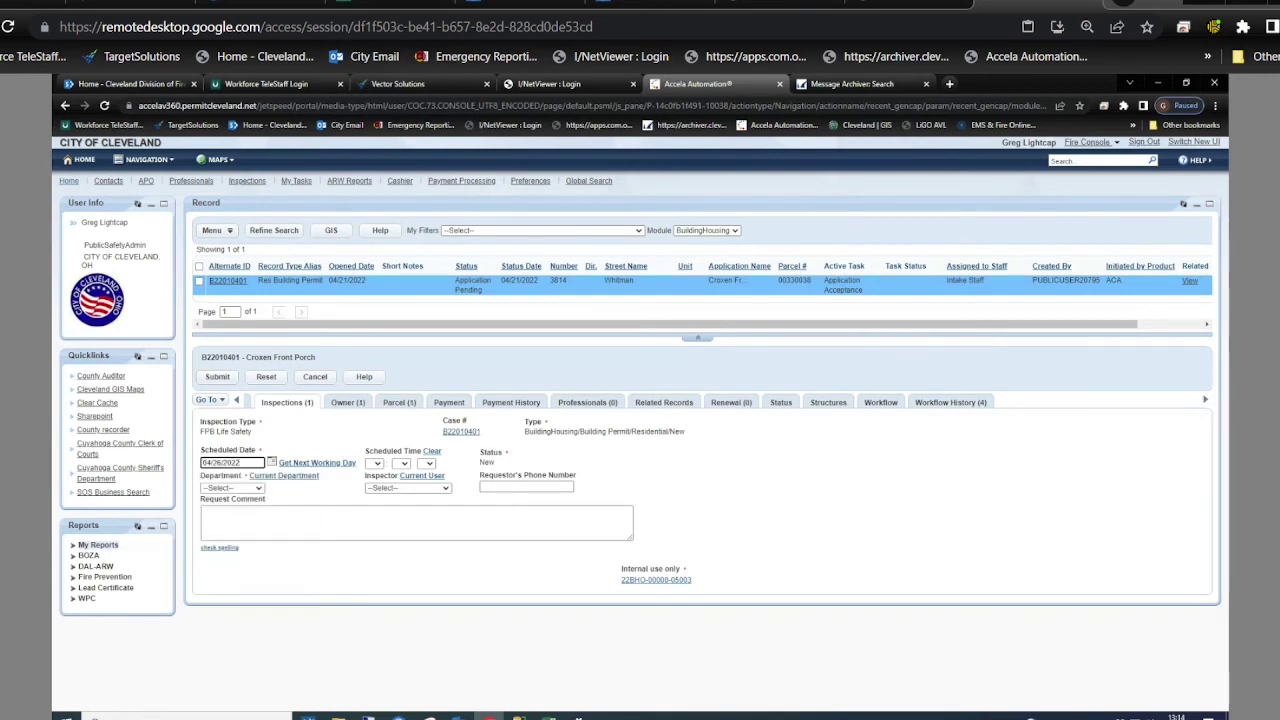
Set the inspection's department to Safety Inspectors and assign an inspector from that department
{"action": "left_click", "coordinate": [231, 487]}
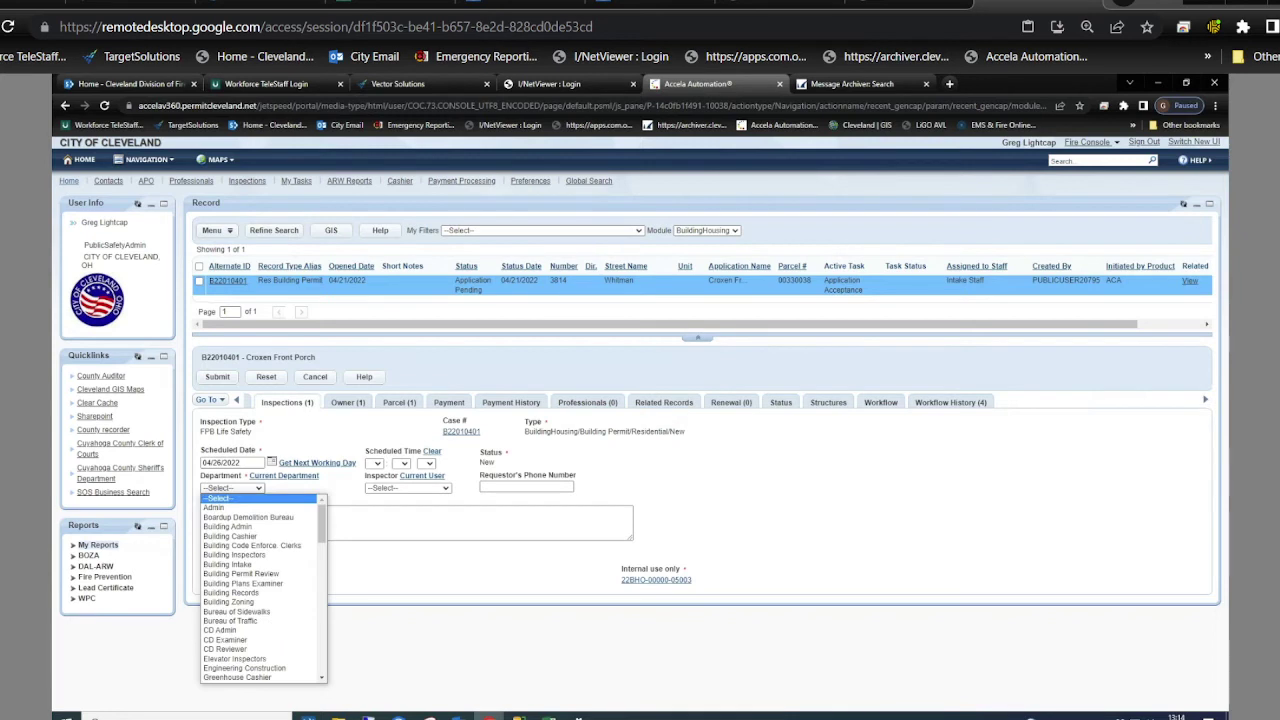
{"action": "left_click", "coordinate": [231, 487]}
{"action": "key", "text": "s"}
{"action": "left_click", "coordinate": [231, 487]}
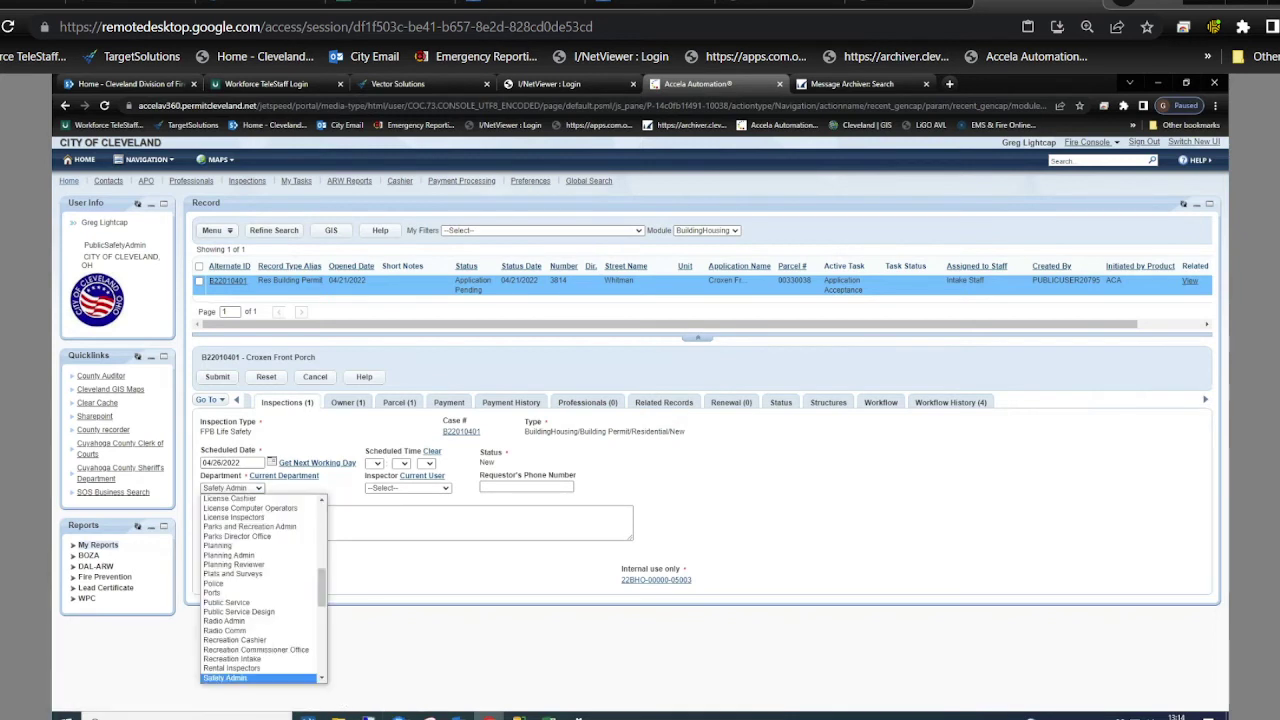
{"action": "scroll", "coordinate": [231, 658], "scroll_direction": "down", "scroll_amount": 1}
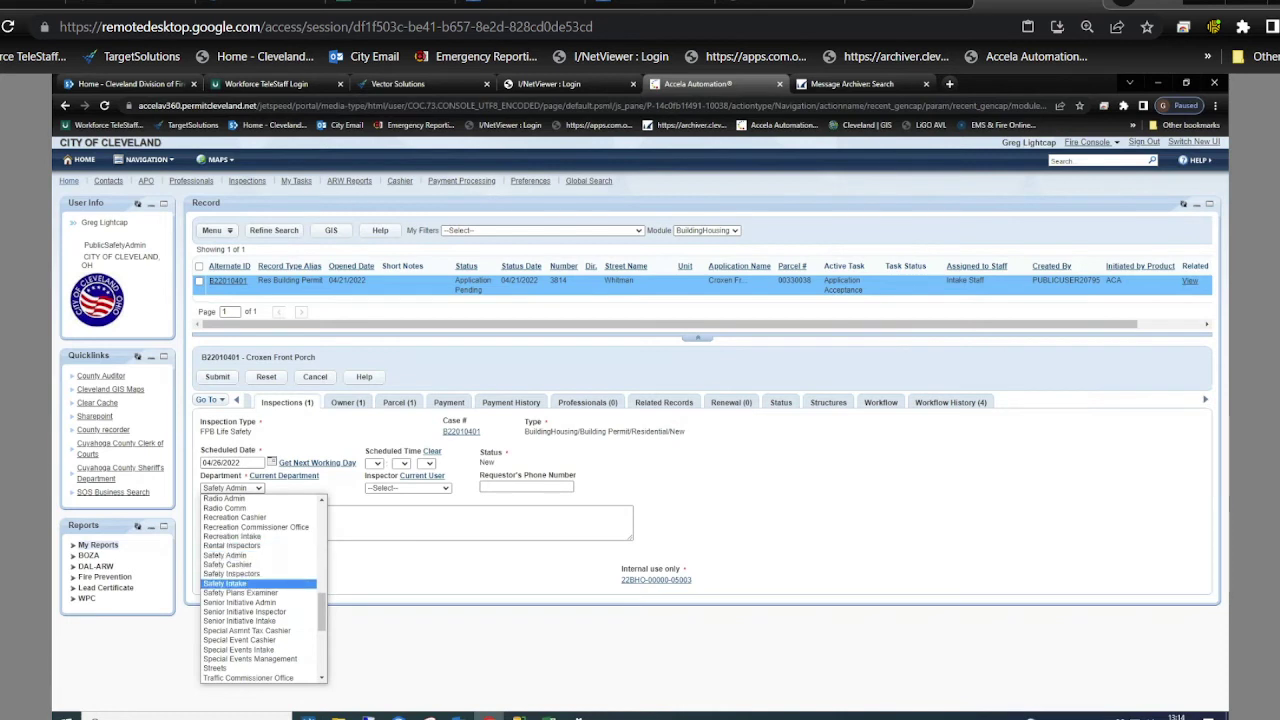
{"action": "left_click", "coordinate": [231, 573]}
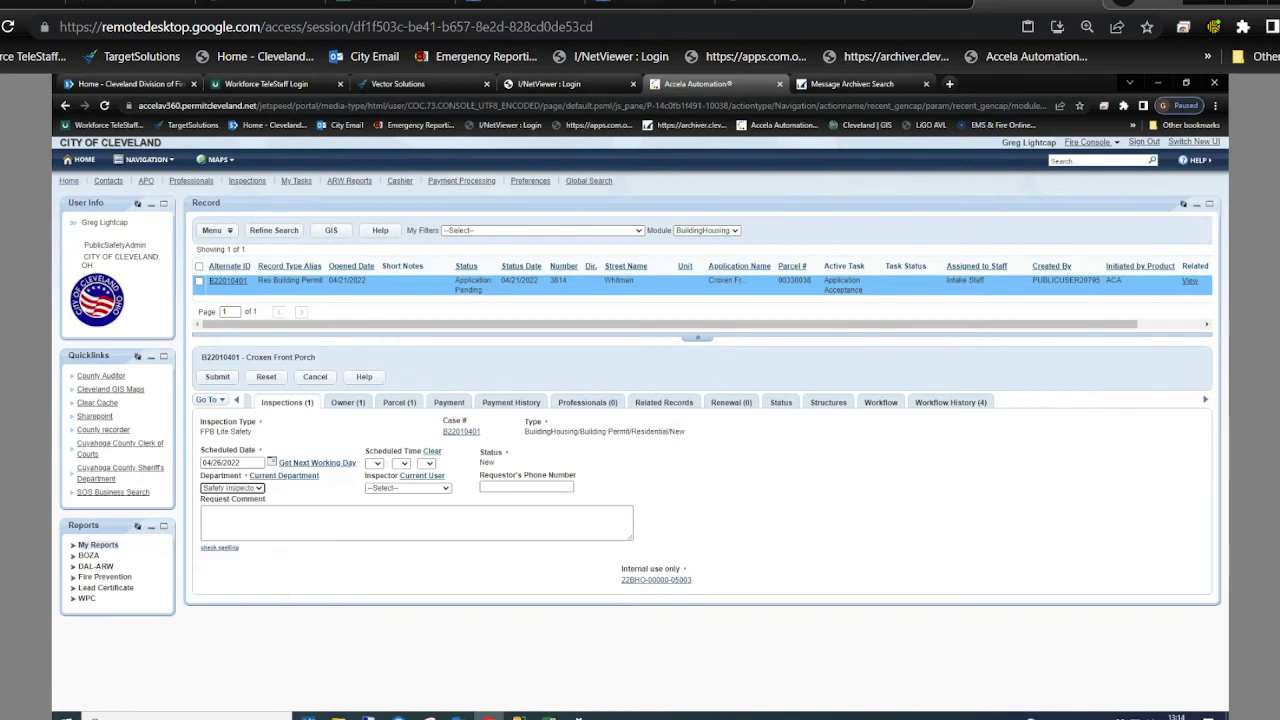
{"action": "left_click", "coordinate": [408, 487]}
{"action": "left_click", "coordinate": [400, 581]}
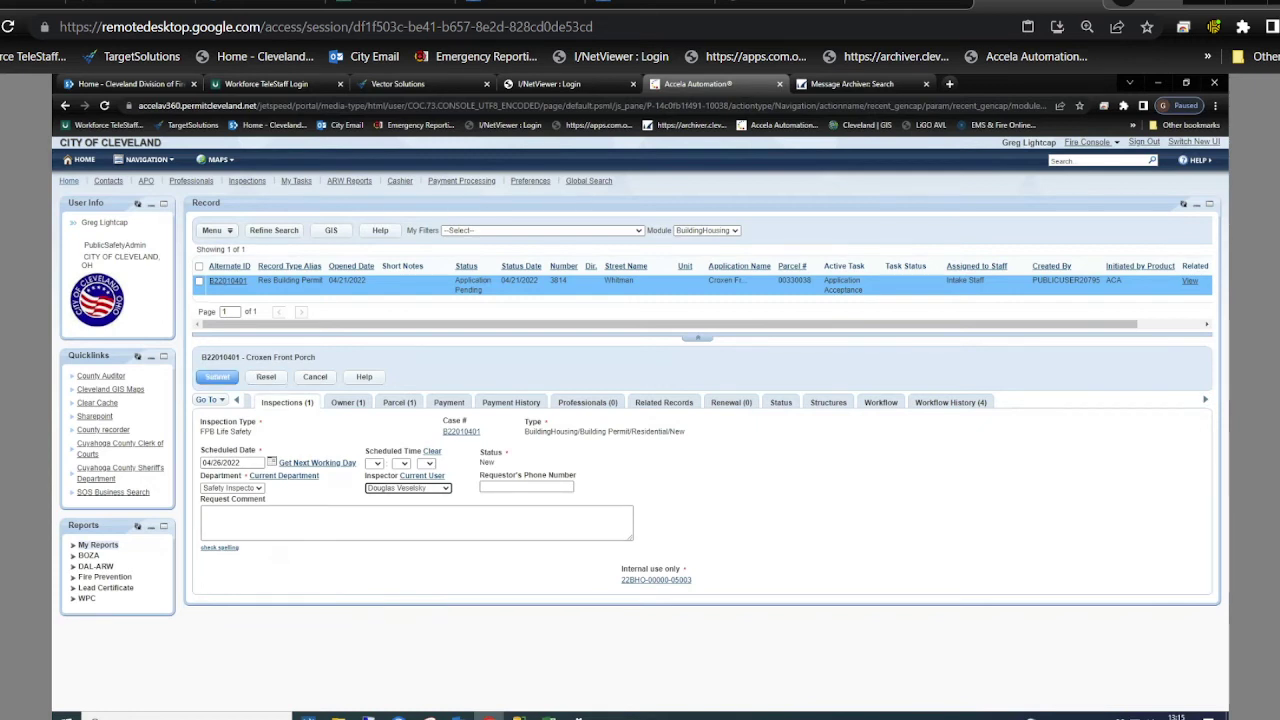
Leave the request comment and requestor's phone number blank, and submit the FPB Life Safety inspection
{"action": "left_click", "coordinate": [416, 522]}
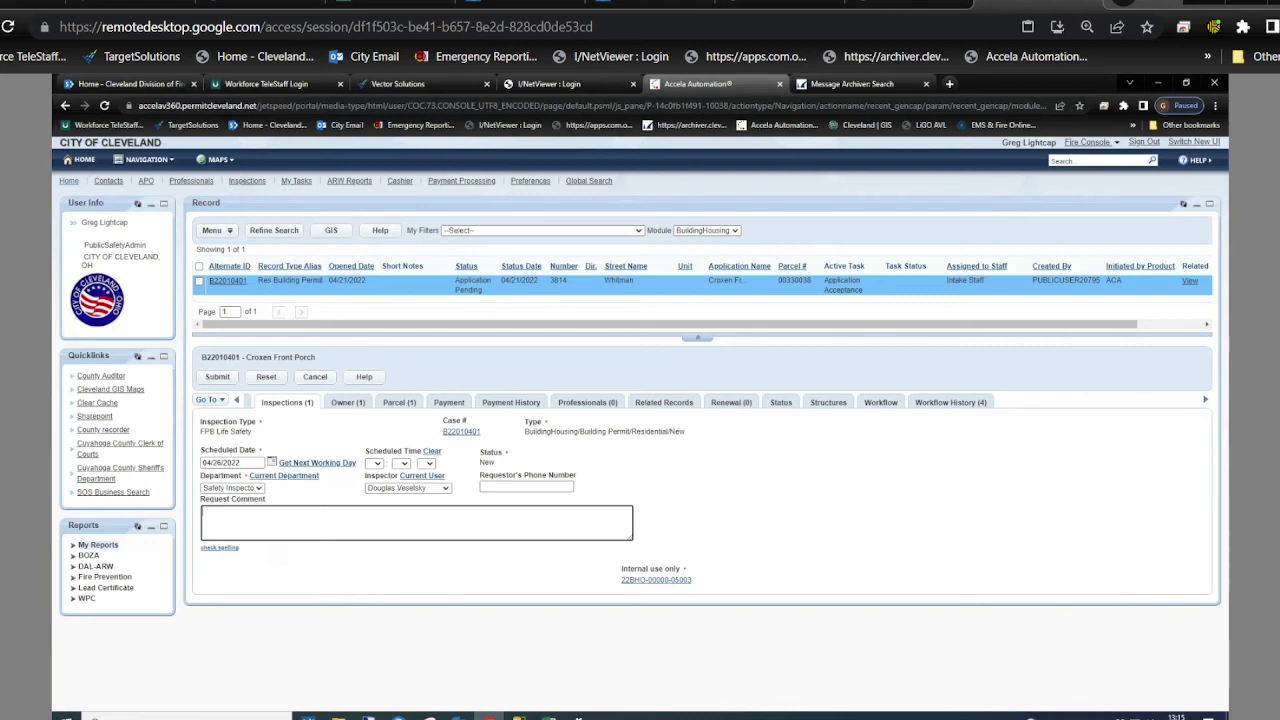
{"action": "left_click", "coordinate": [526, 486]}
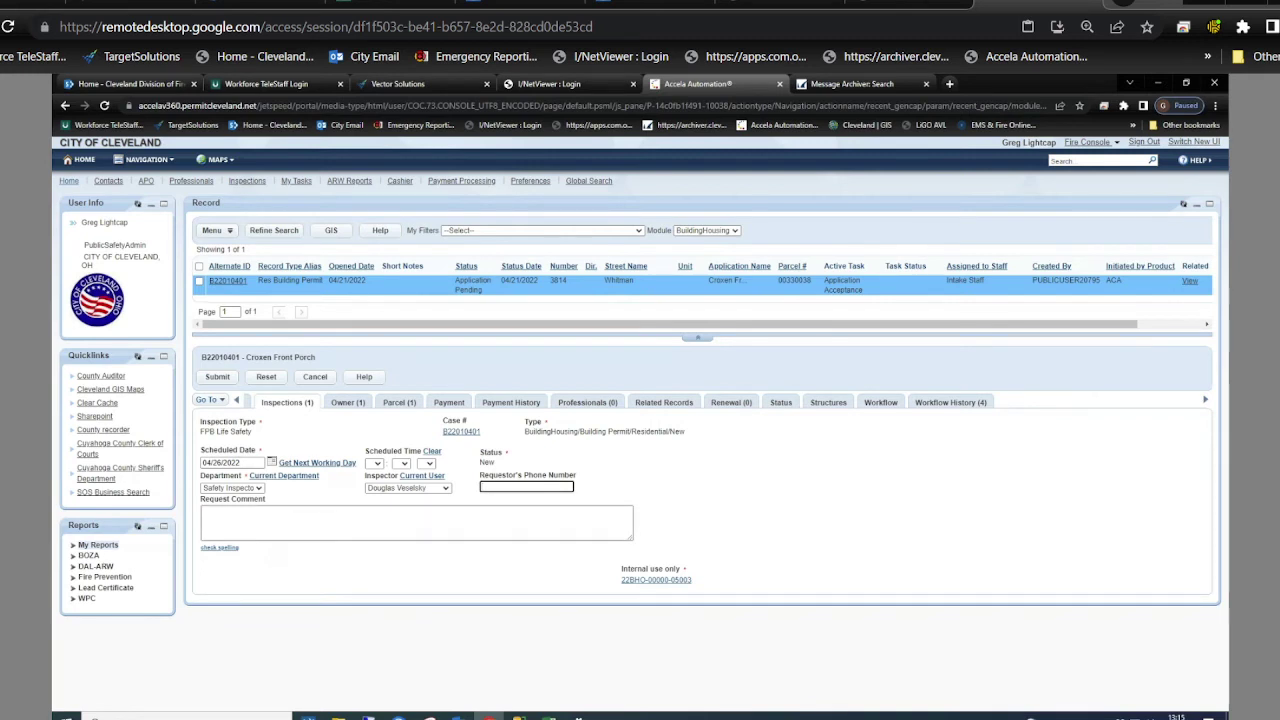
{"action": "left_click", "coordinate": [416, 522]}
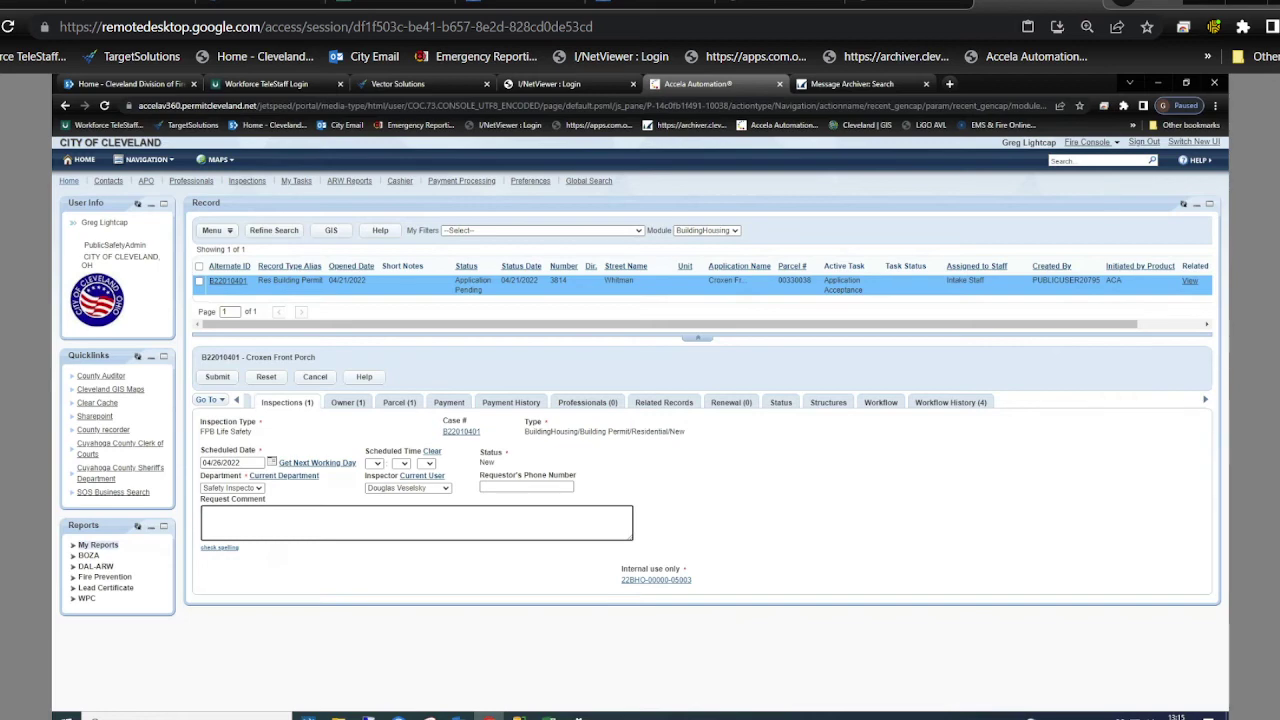
{"action": "left_click", "coordinate": [217, 376]}
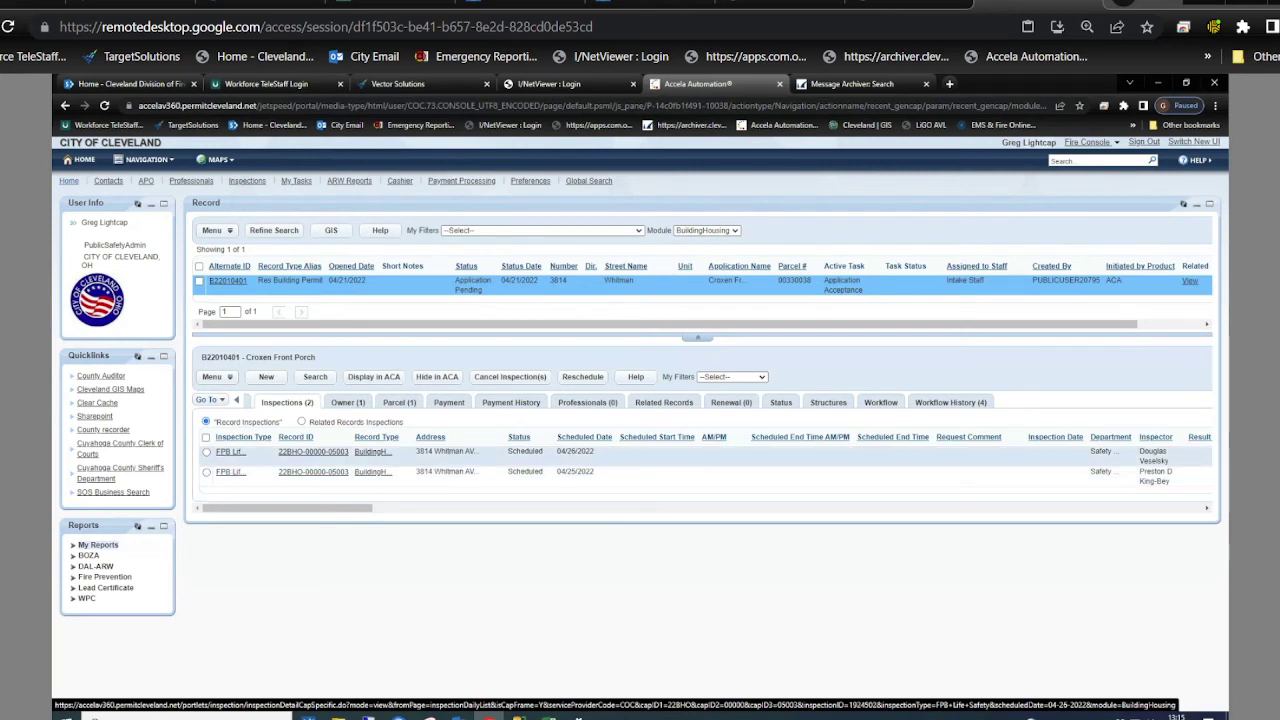
Open the FPB Life Safety inspection scheduled for 04/26/2022 and add the PS_Building Permit checklist from group PS_FPB
{"action": "left_click", "coordinate": [230, 451]}
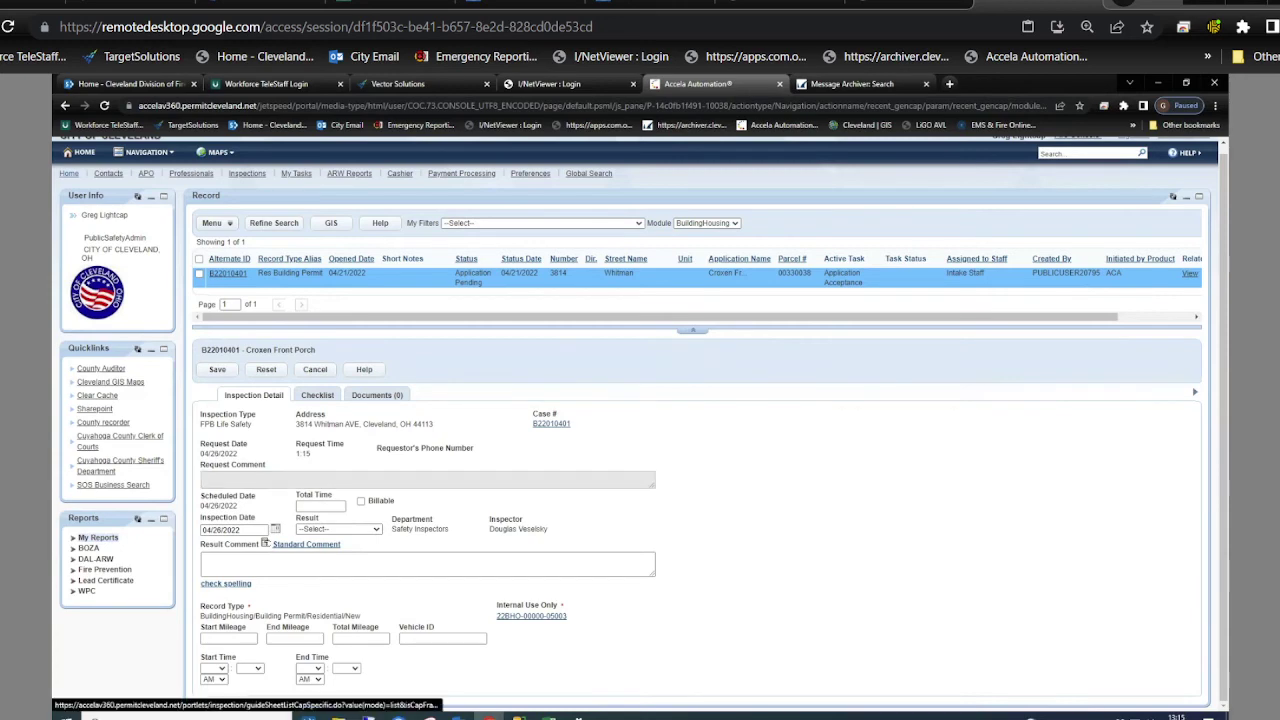
{"action": "left_click", "coordinate": [317, 394]}
{"action": "left_click", "coordinate": [266, 376]}
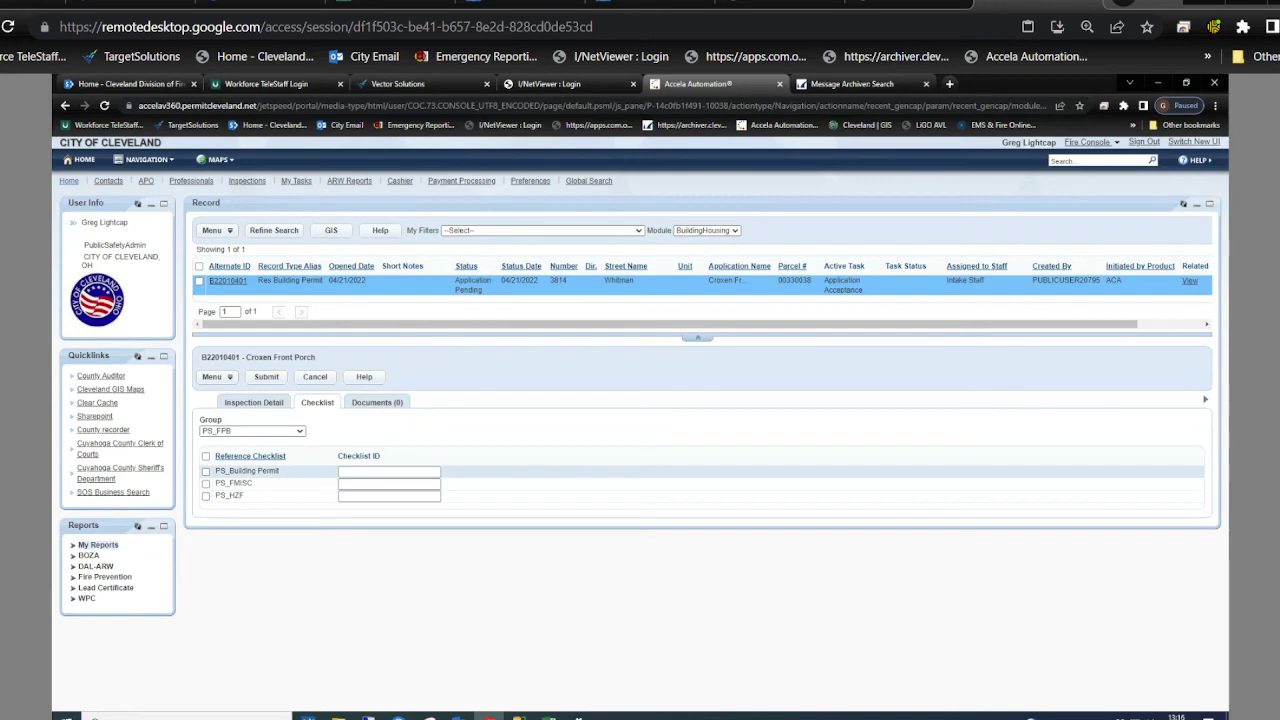
{"action": "left_click", "coordinate": [206, 470]}
{"action": "left_click", "coordinate": [266, 376]}
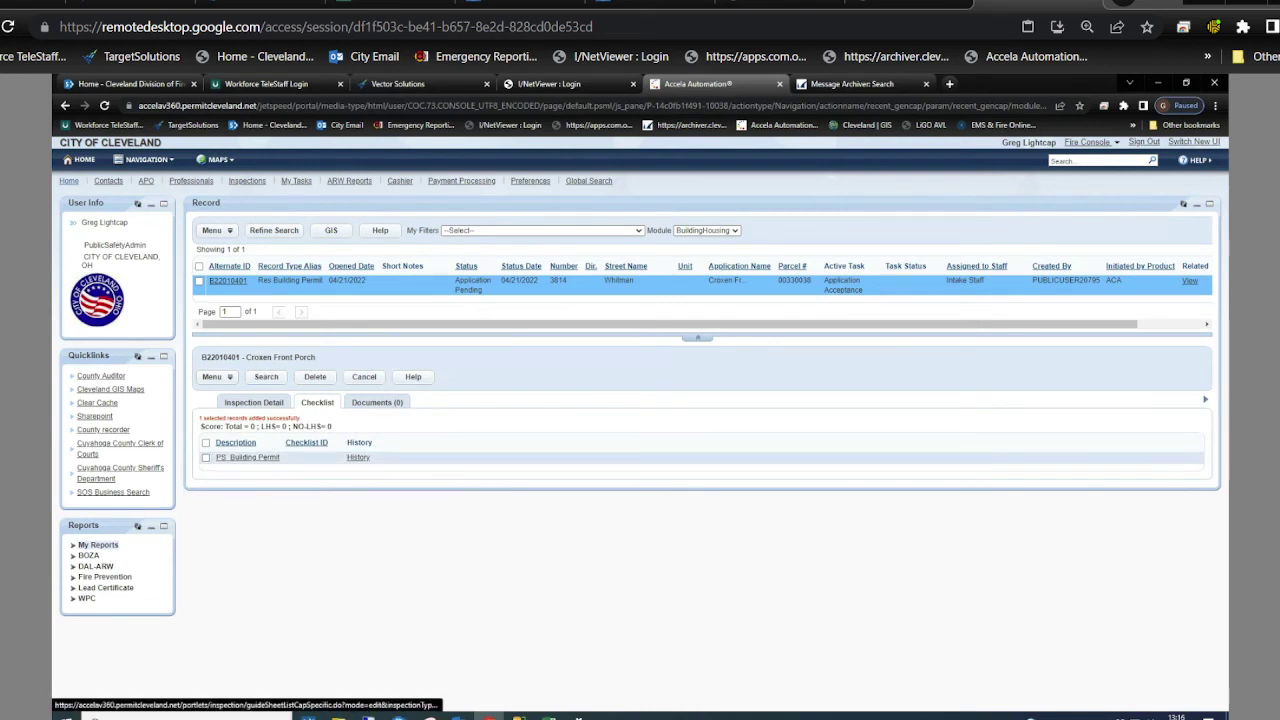
Examine the PS_Building Permit checklist and its first item's comment area, save the checklist, and return to the inspection detail
{"action": "left_click", "coordinate": [247, 457]}
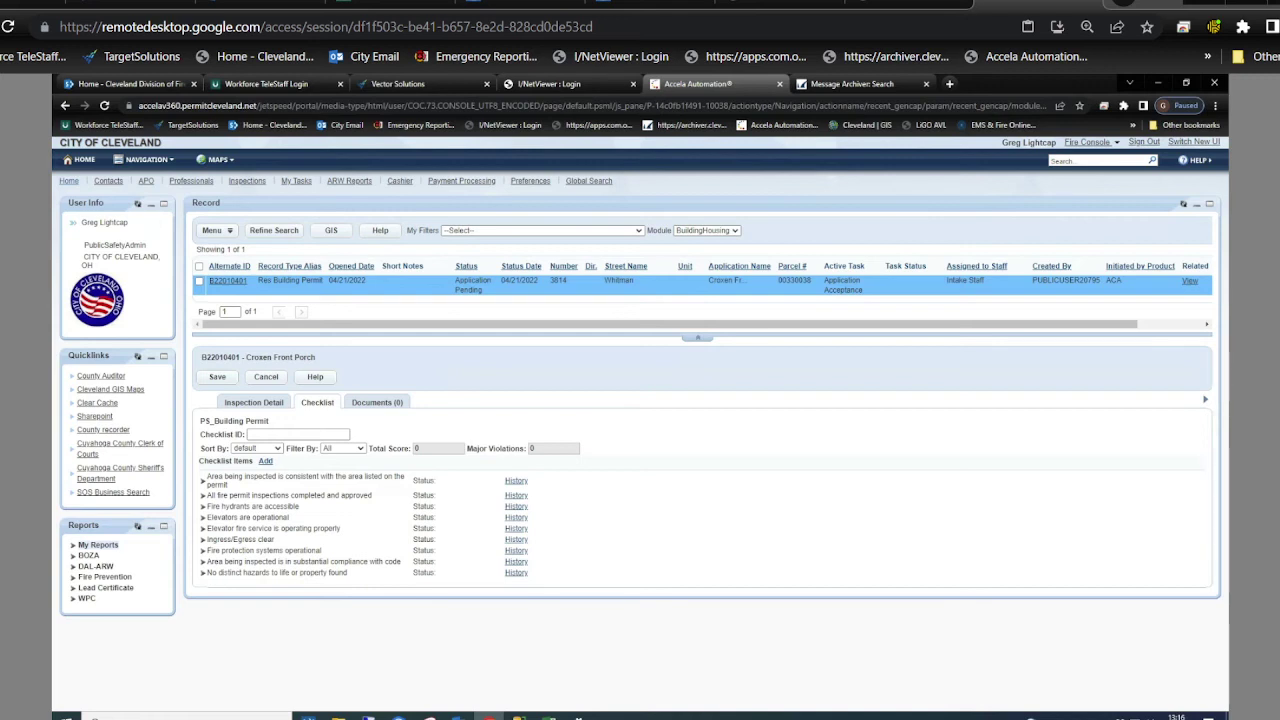
{"action": "left_click", "coordinate": [203, 480]}
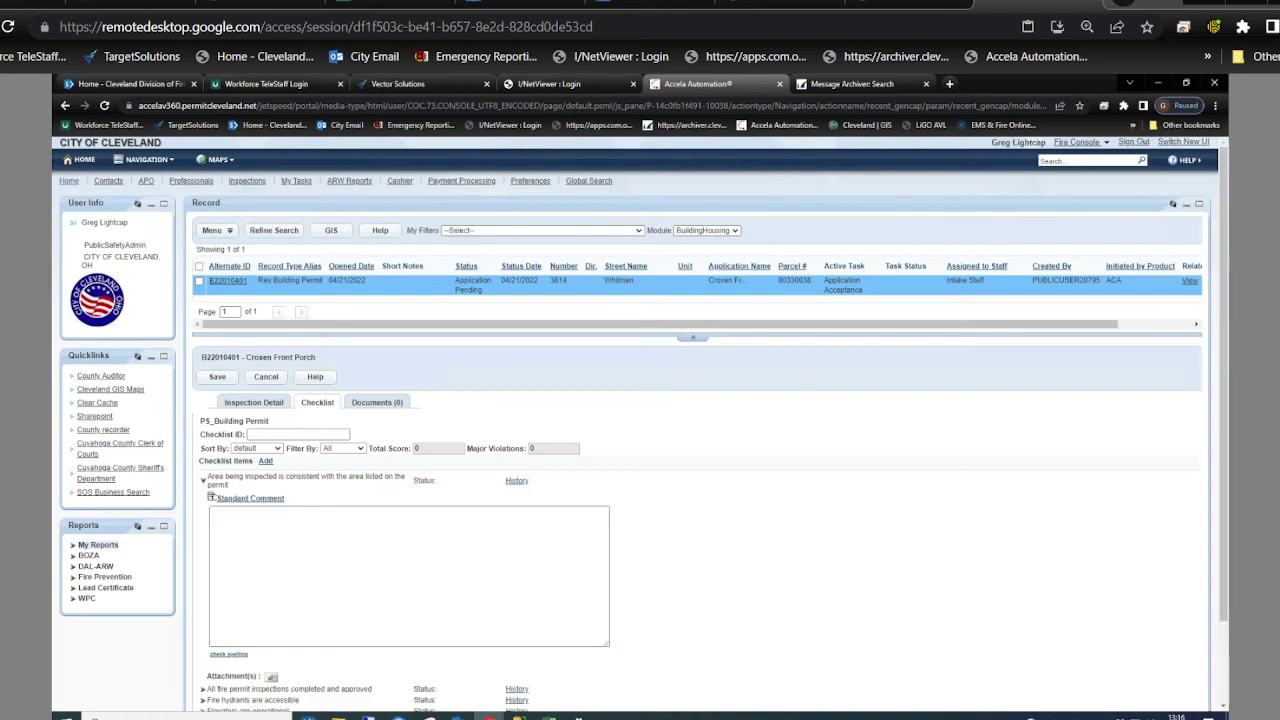
{"action": "left_click", "coordinate": [203, 480]}
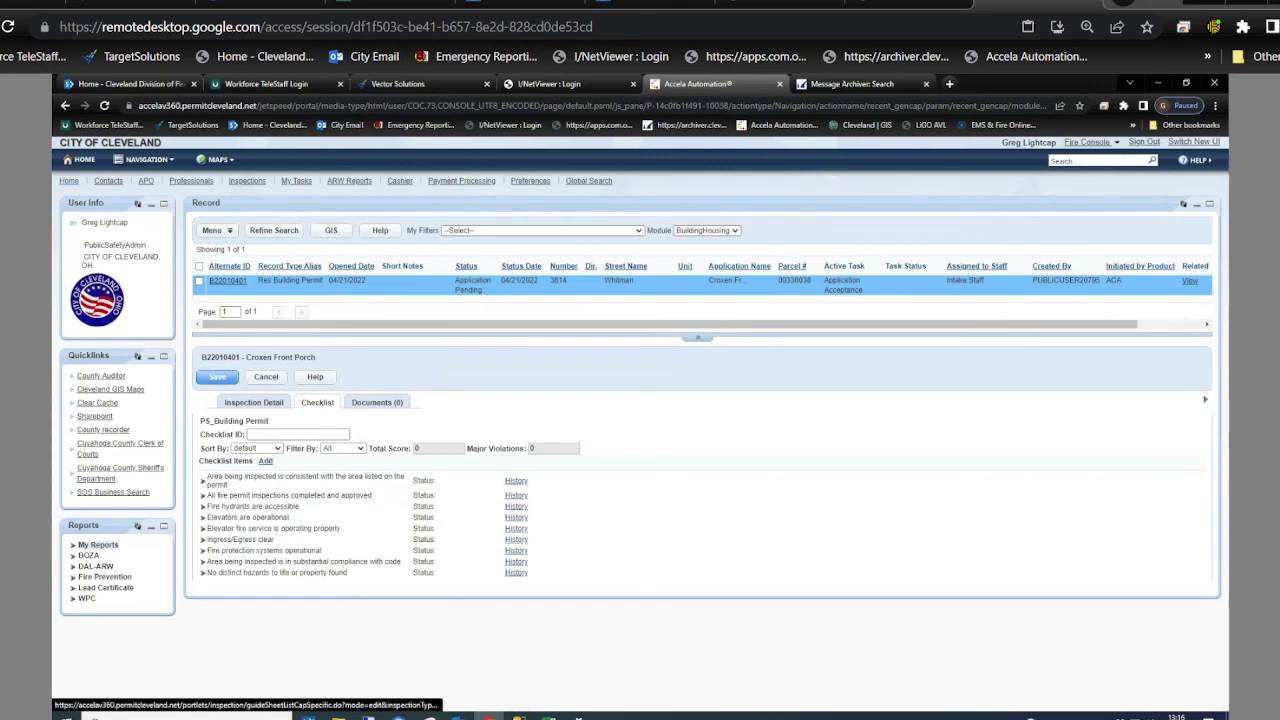
{"action": "left_click", "coordinate": [217, 377]}
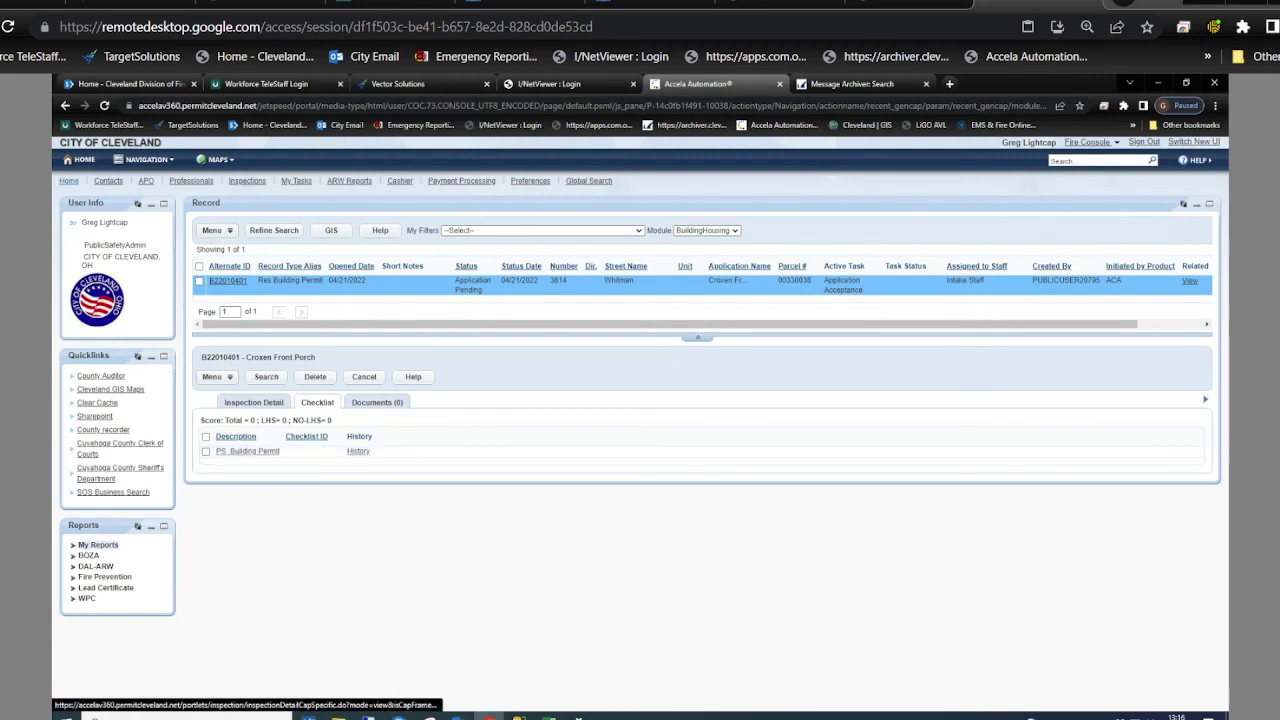
{"action": "left_click", "coordinate": [253, 402]}
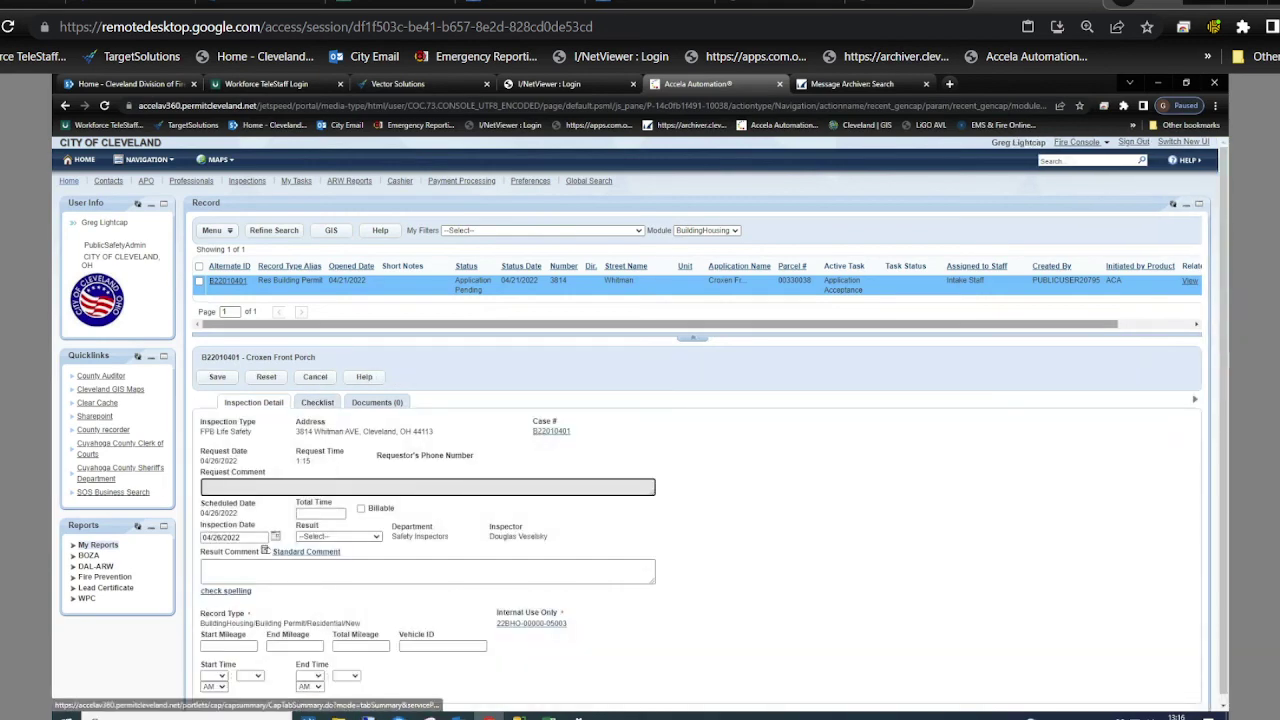
Return to the record's inspection list and reschedule the FPB Life Safety inspection dated 04/26/2022, keeping its date, department and inspector
{"action": "scroll", "coordinate": [640, 424], "scroll_direction": "down", "scroll_amount": 1}
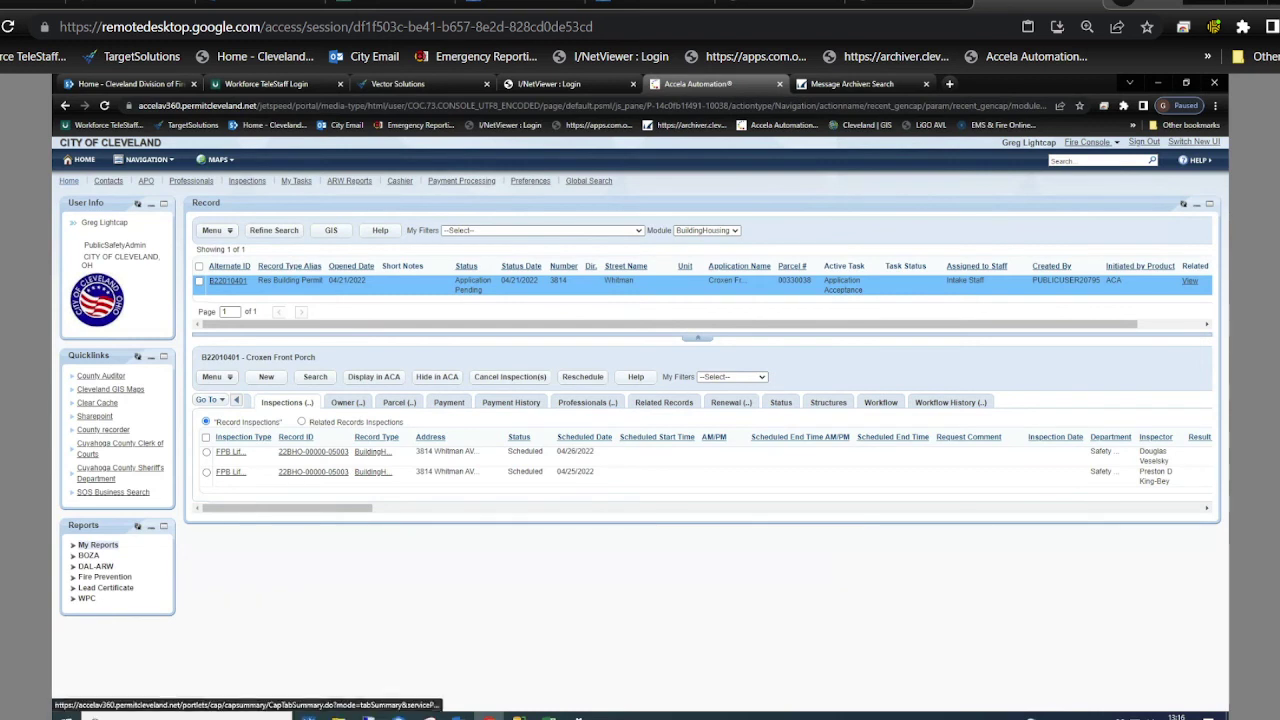
{"action": "left_click", "coordinate": [207, 399]}
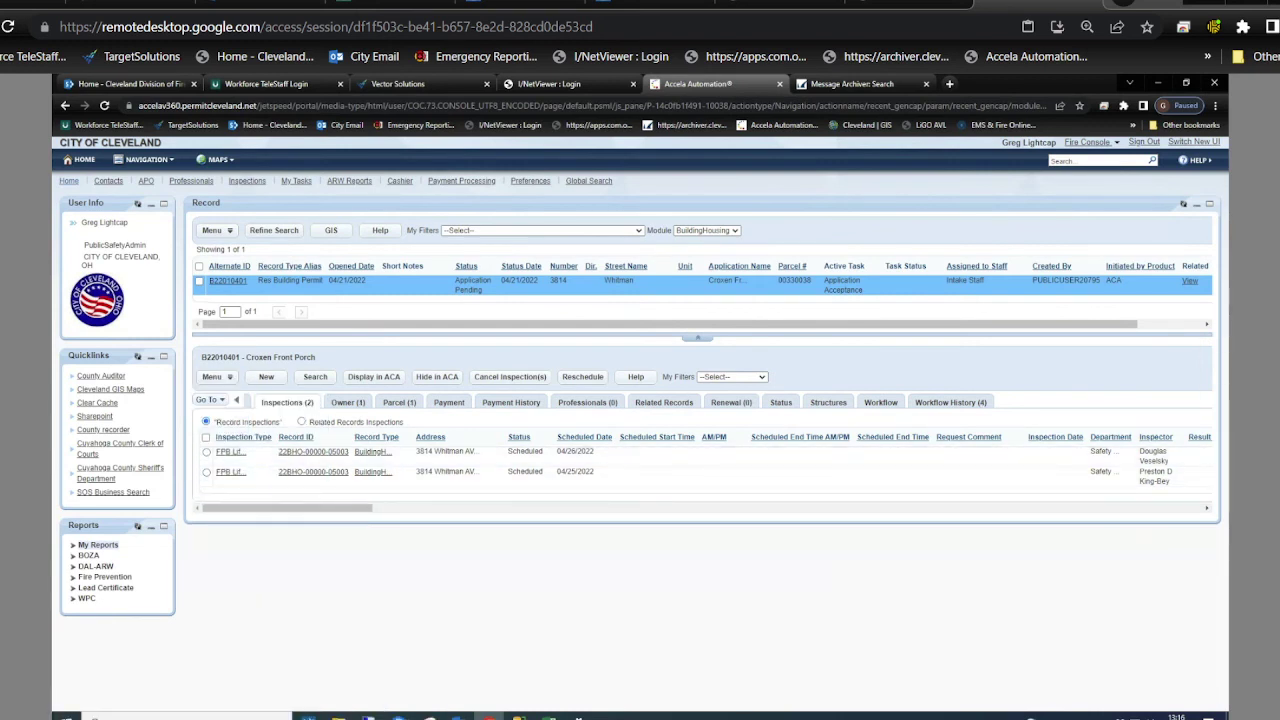
{"action": "mouse_move", "coordinate": [215, 448]}
{"action": "left_click", "coordinate": [275, 449]}
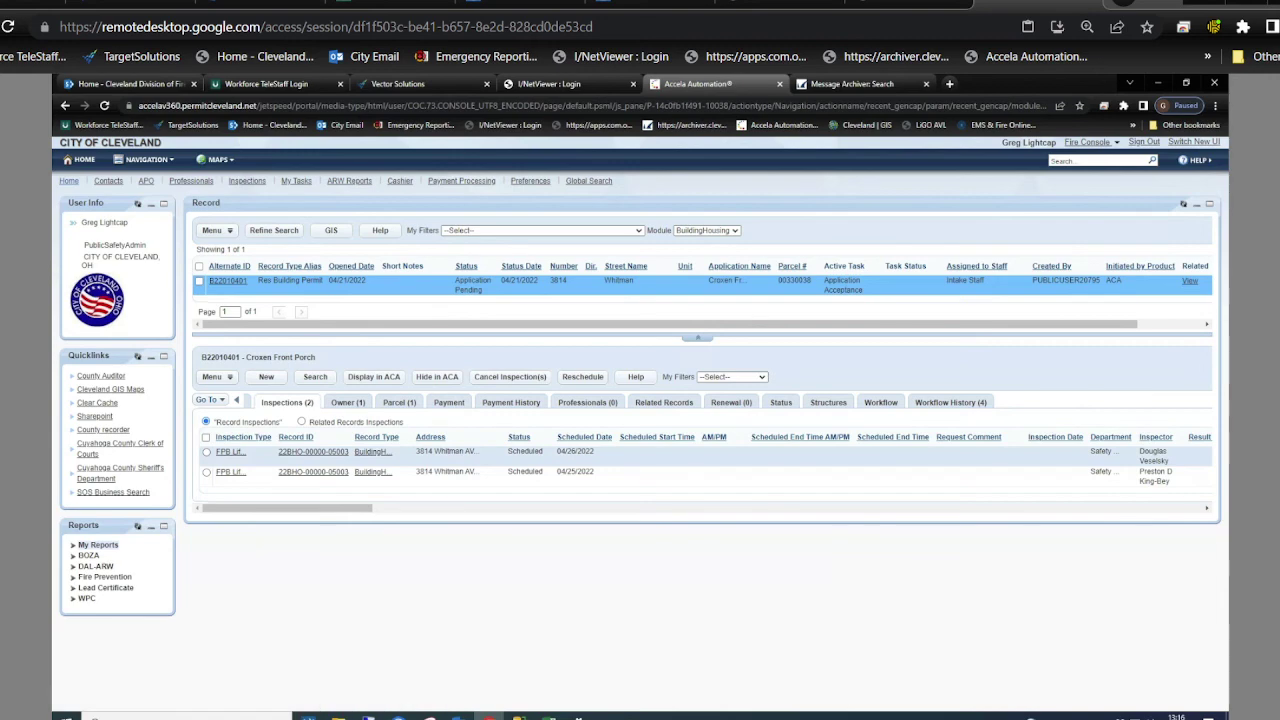
{"action": "left_click", "coordinate": [206, 451]}
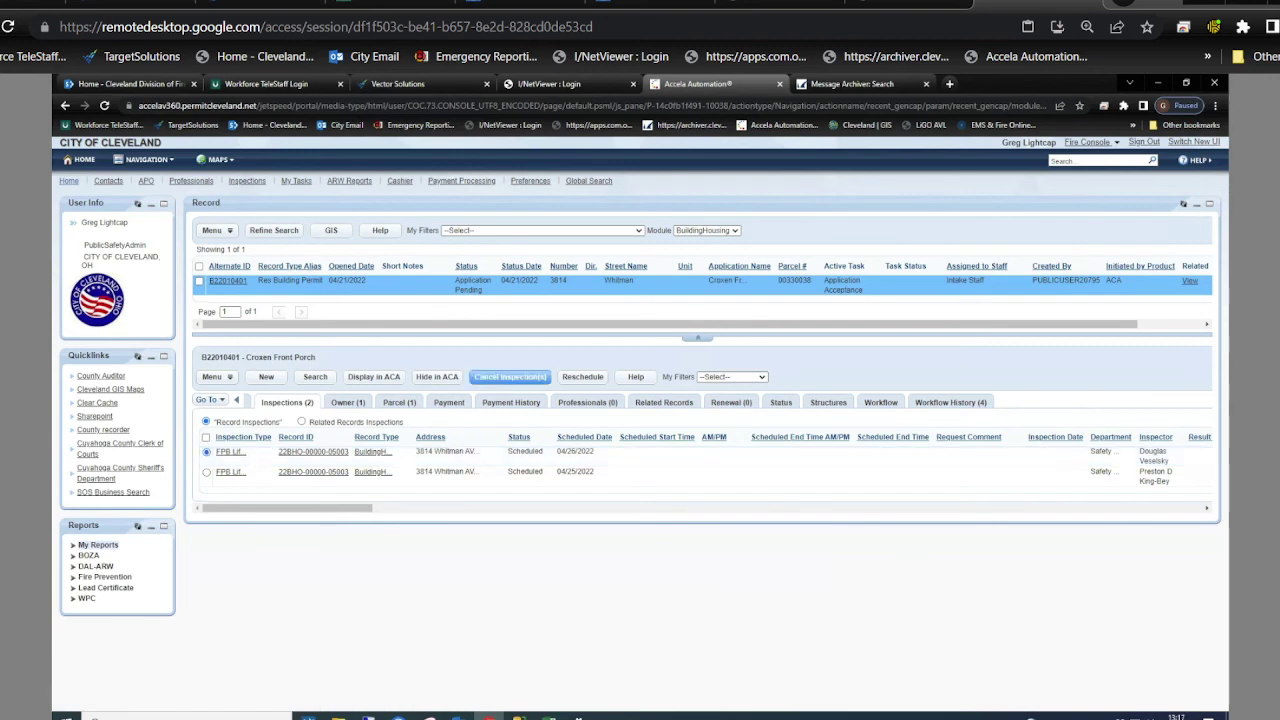
{"action": "left_click", "coordinate": [582, 376]}
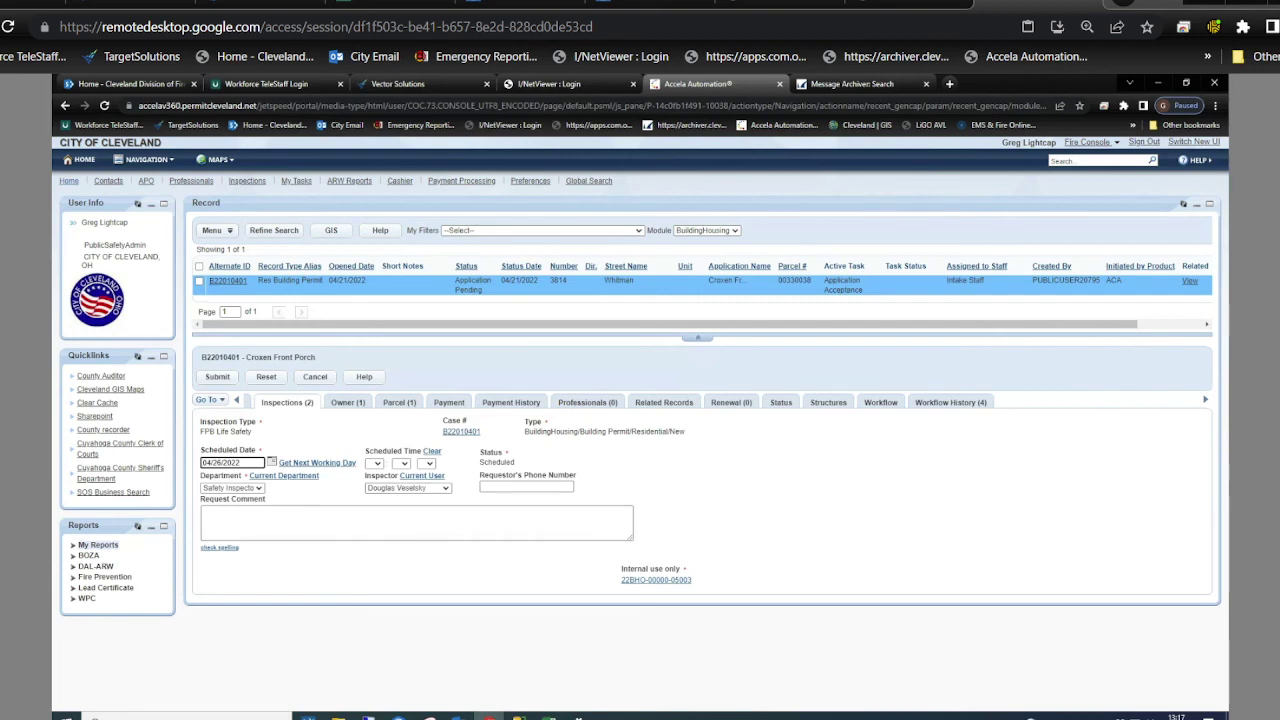
{"action": "left_click", "coordinate": [217, 376]}
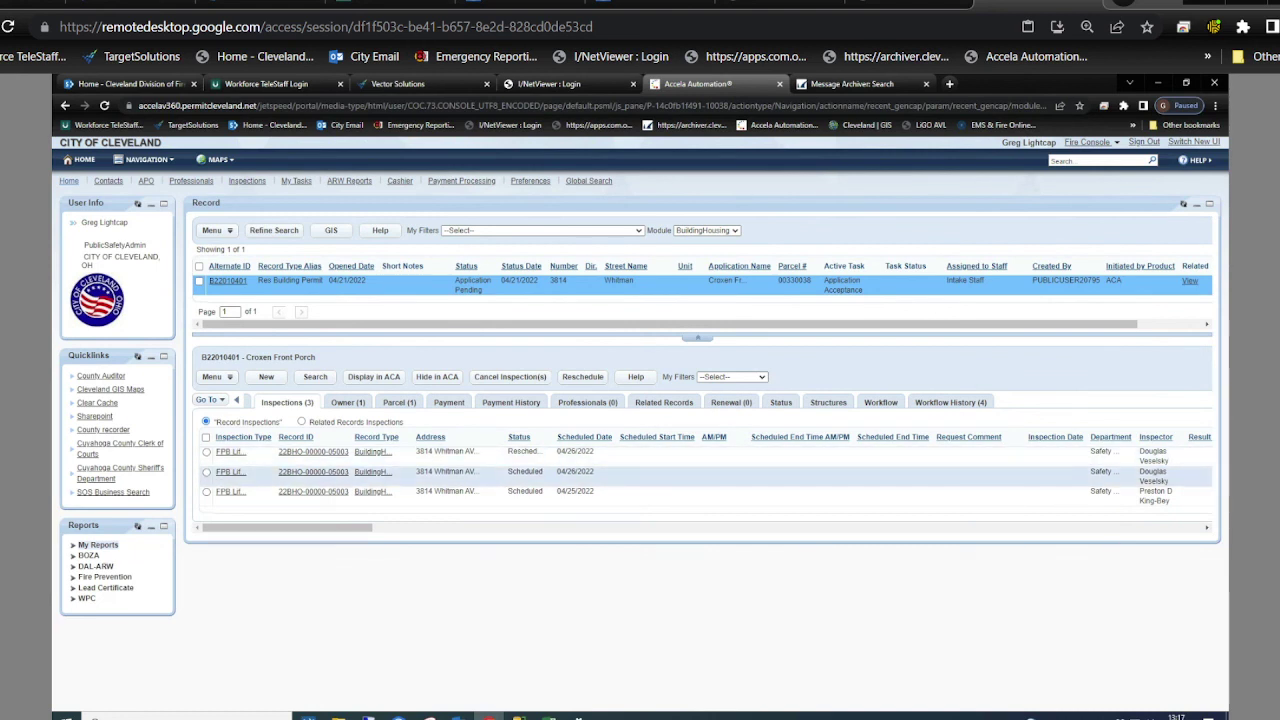
Open the newly scheduled 04/26/2022 FPB Life Safety inspection, try to save it without a result, and return to the inspection list
{"action": "left_click", "coordinate": [230, 471]}
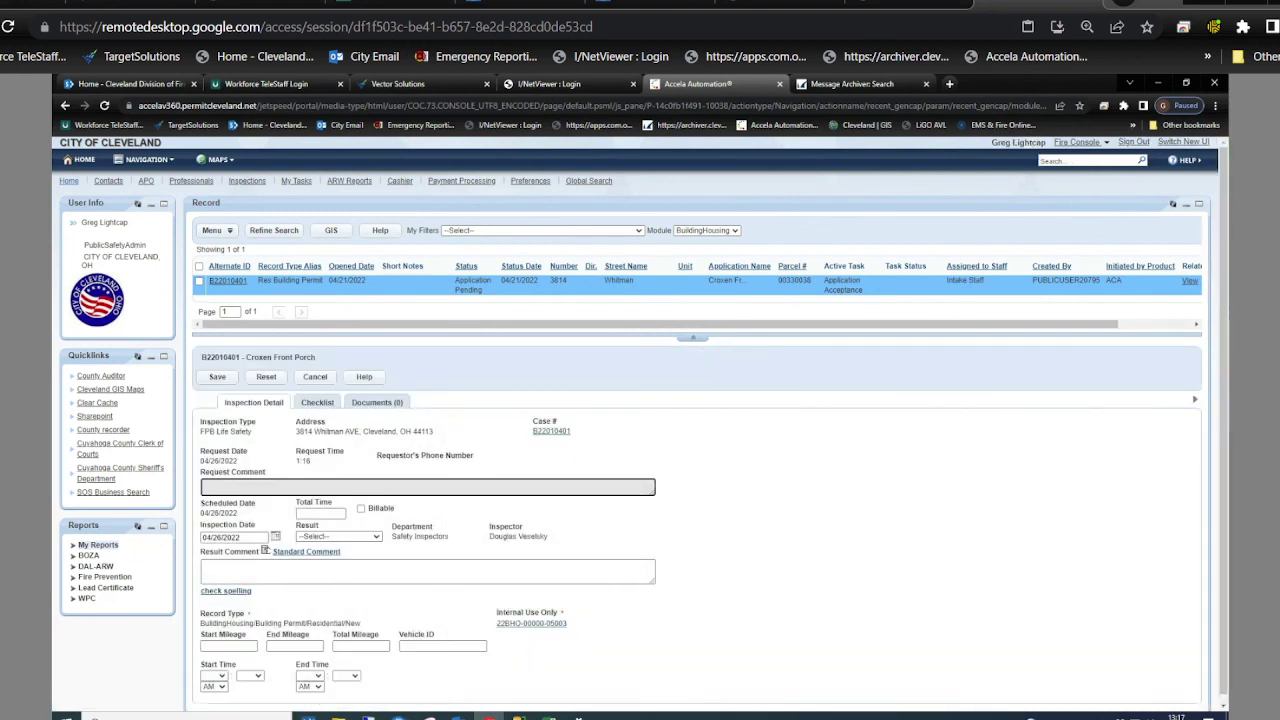
{"action": "scroll", "coordinate": [265, 543], "scroll_direction": "down", "scroll_amount": 1}
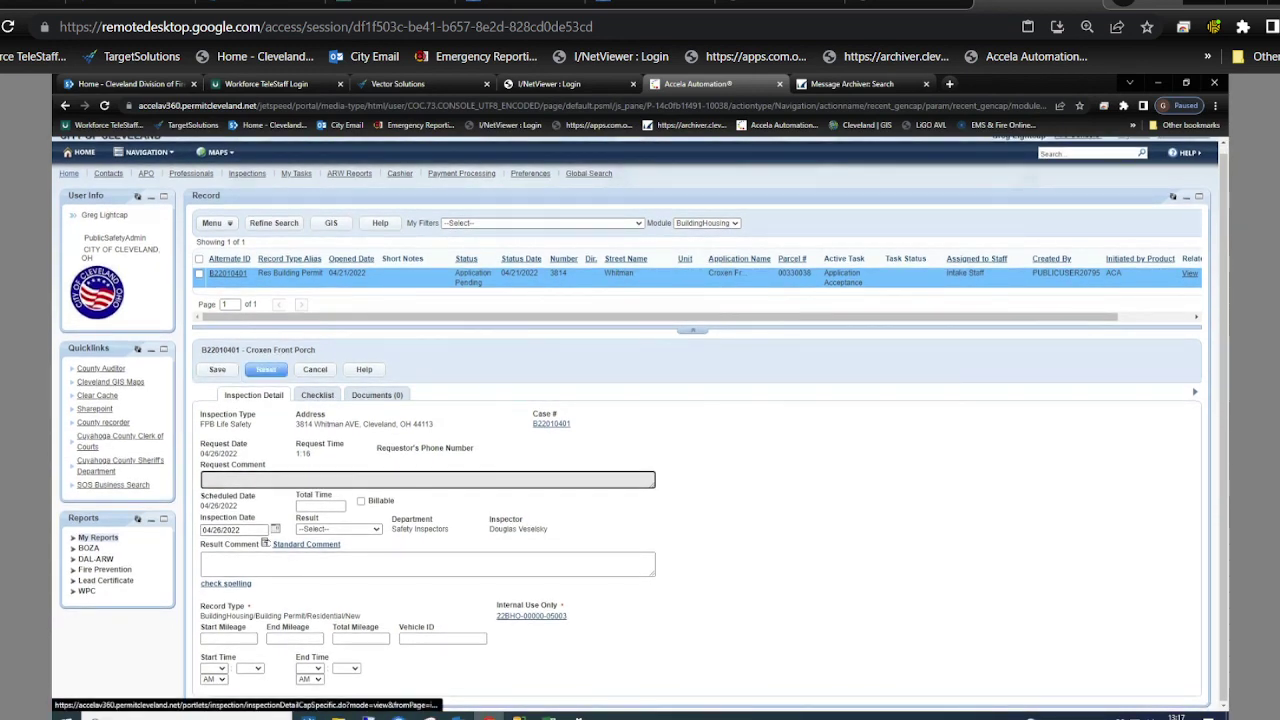
{"action": "left_click", "coordinate": [217, 369]}
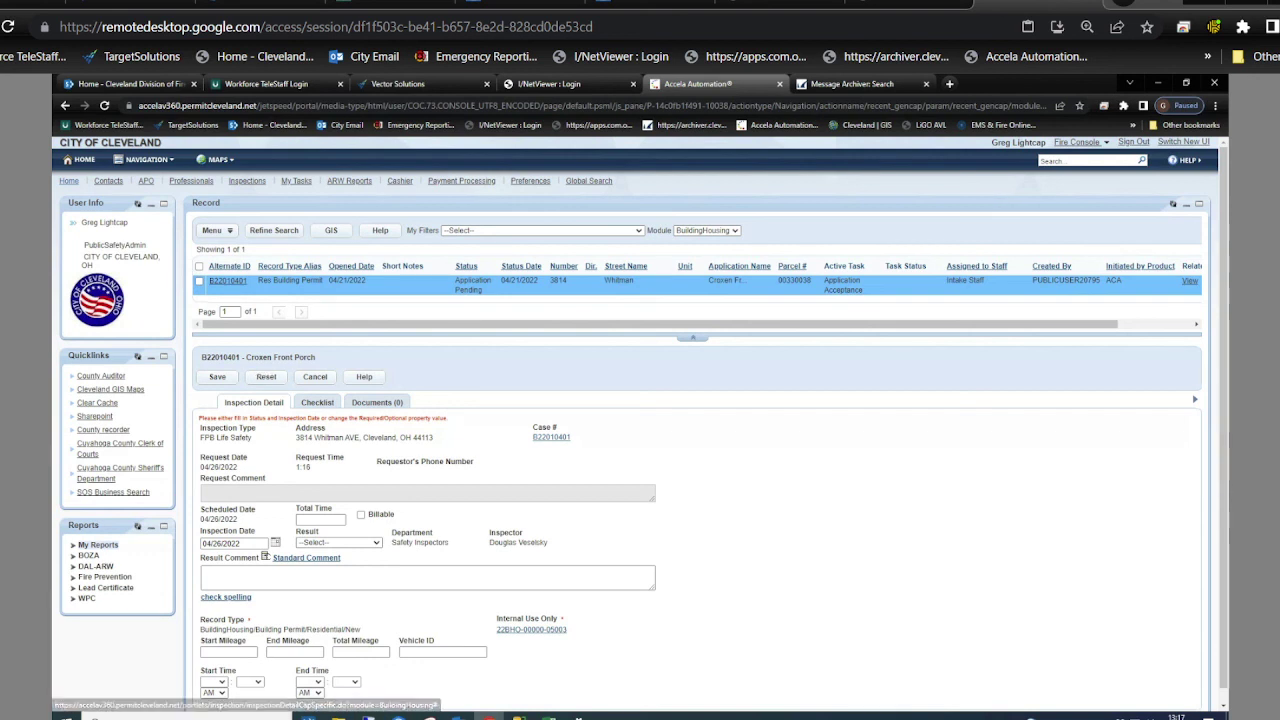
{"action": "left_click", "coordinate": [315, 376]}
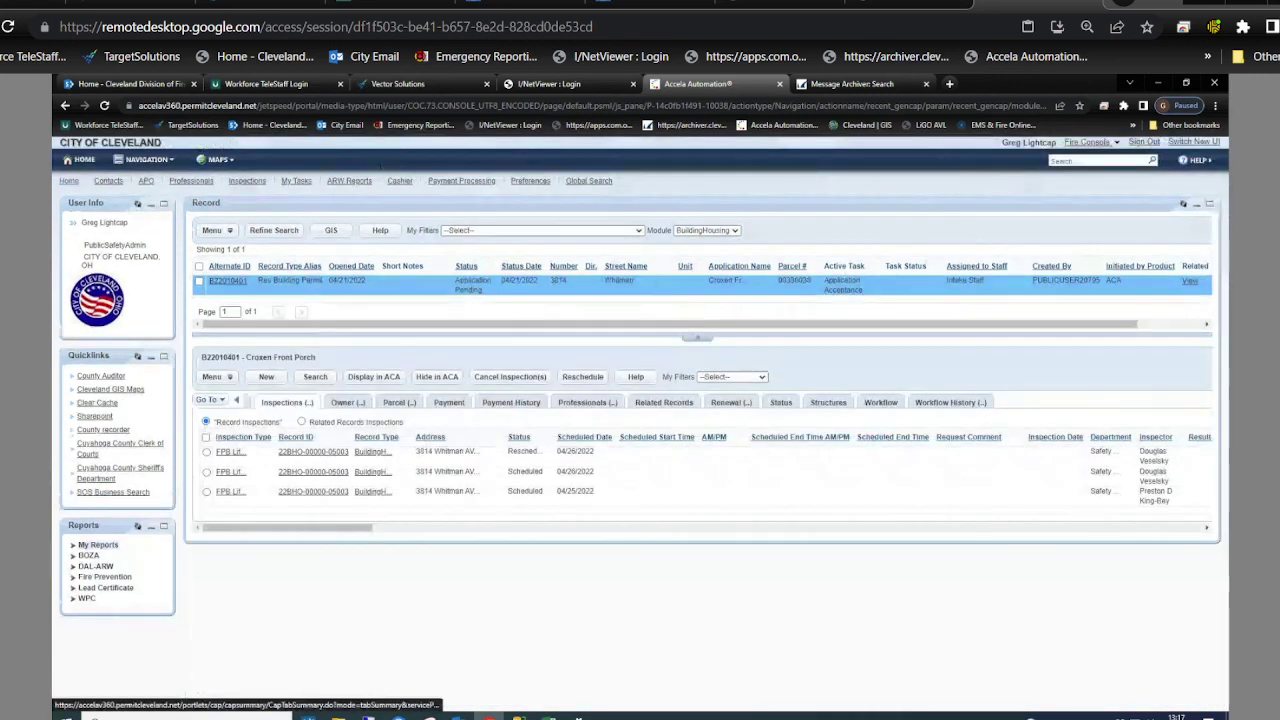